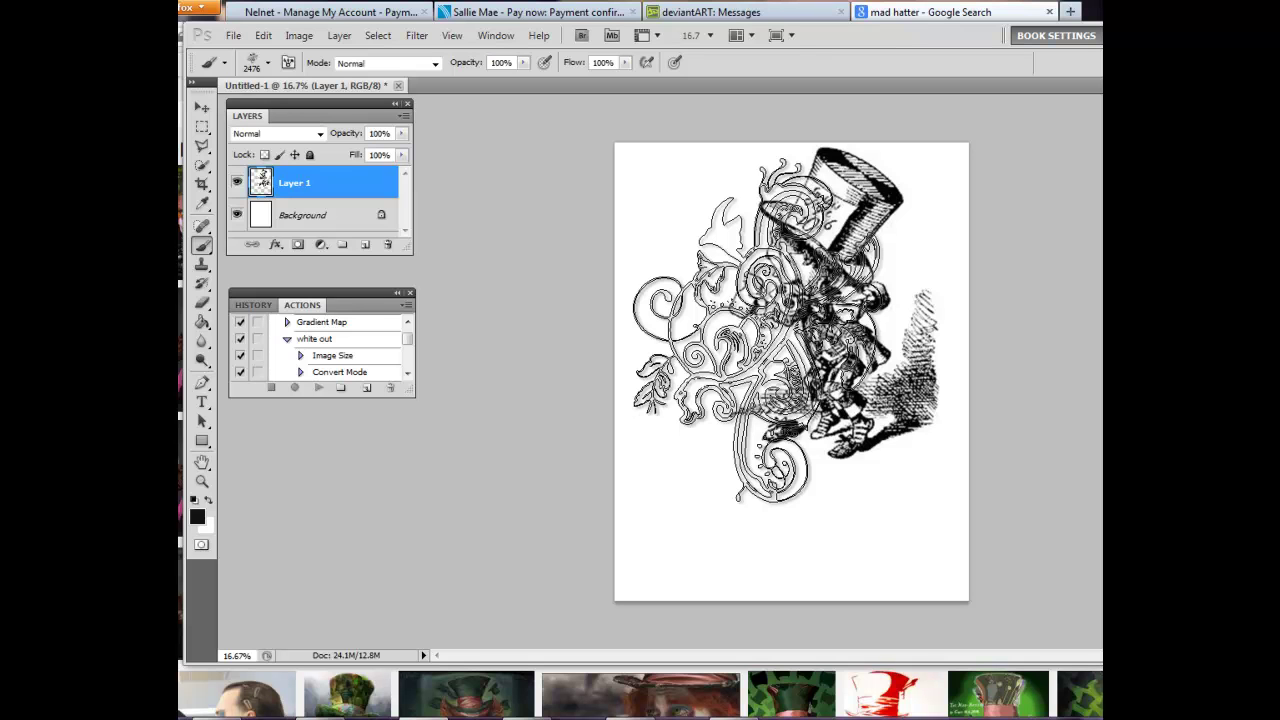
Show the eraser tool variants available for working on Layer 1
drag(620, 302, 370, 182)
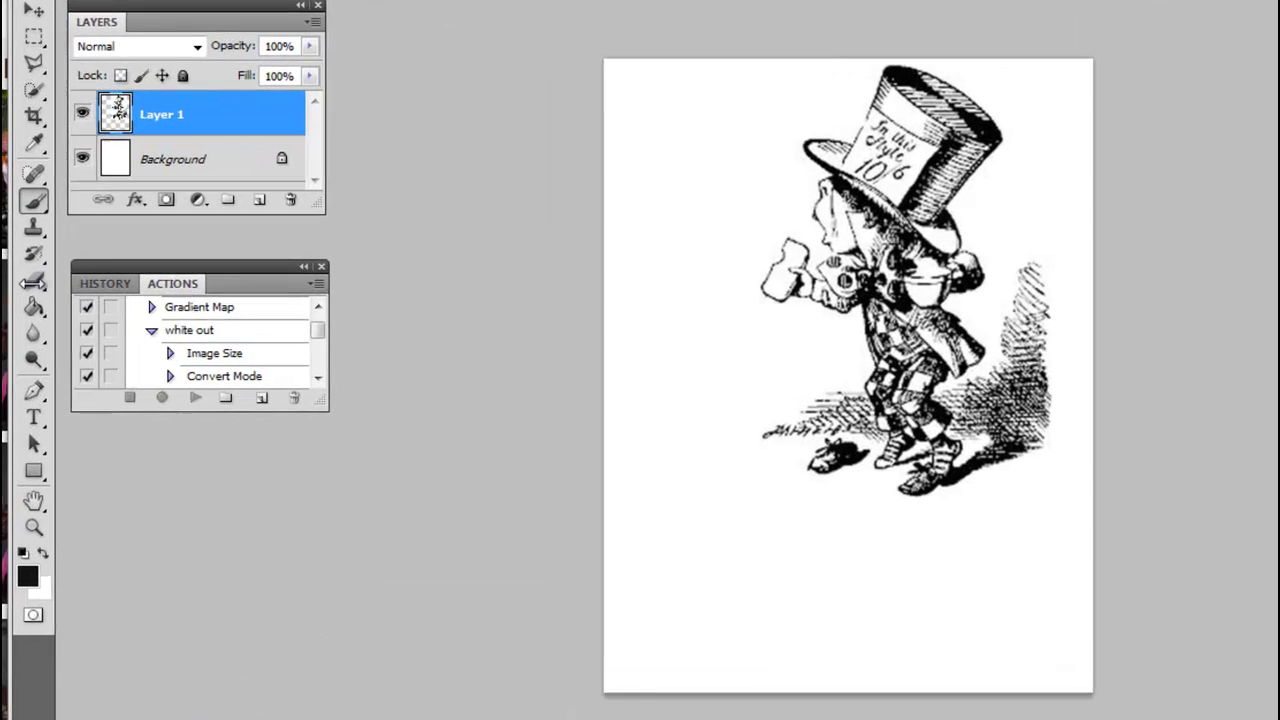
click(31, 287)
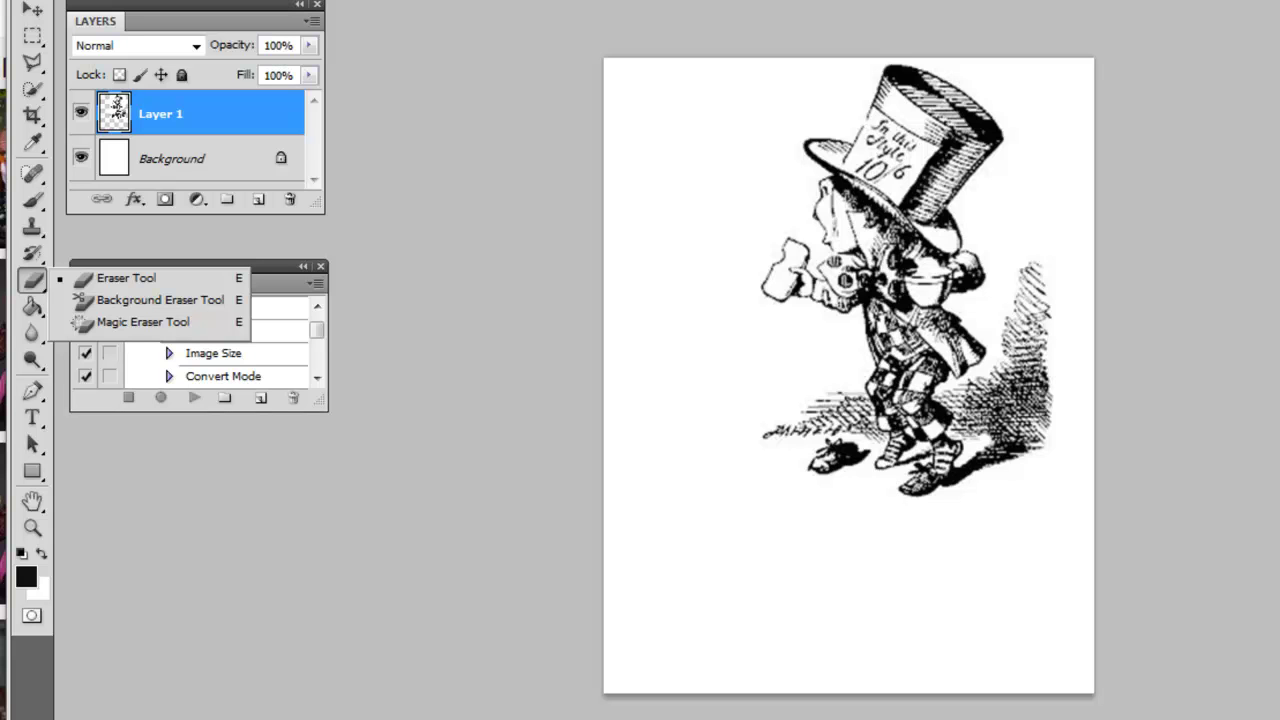
Convert the image to Grayscale without flattening its layers, discarding the color information
key(alt+i)
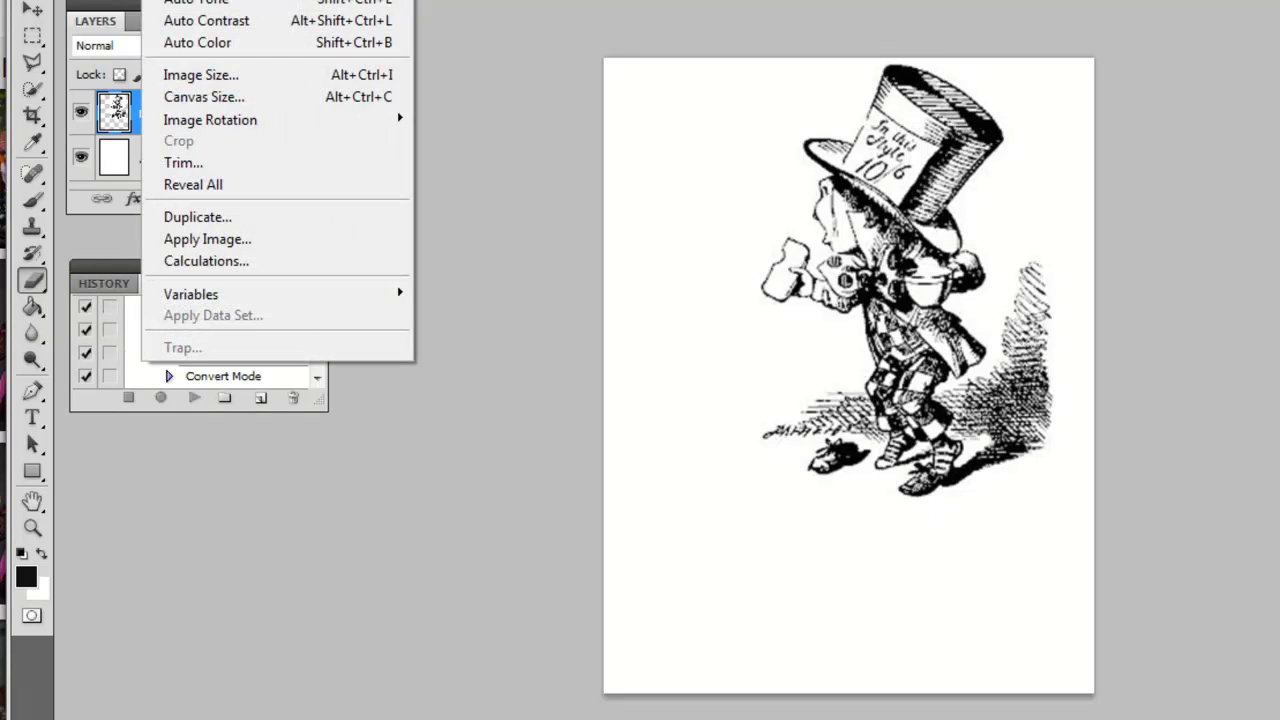
key(Right)
key(Right)
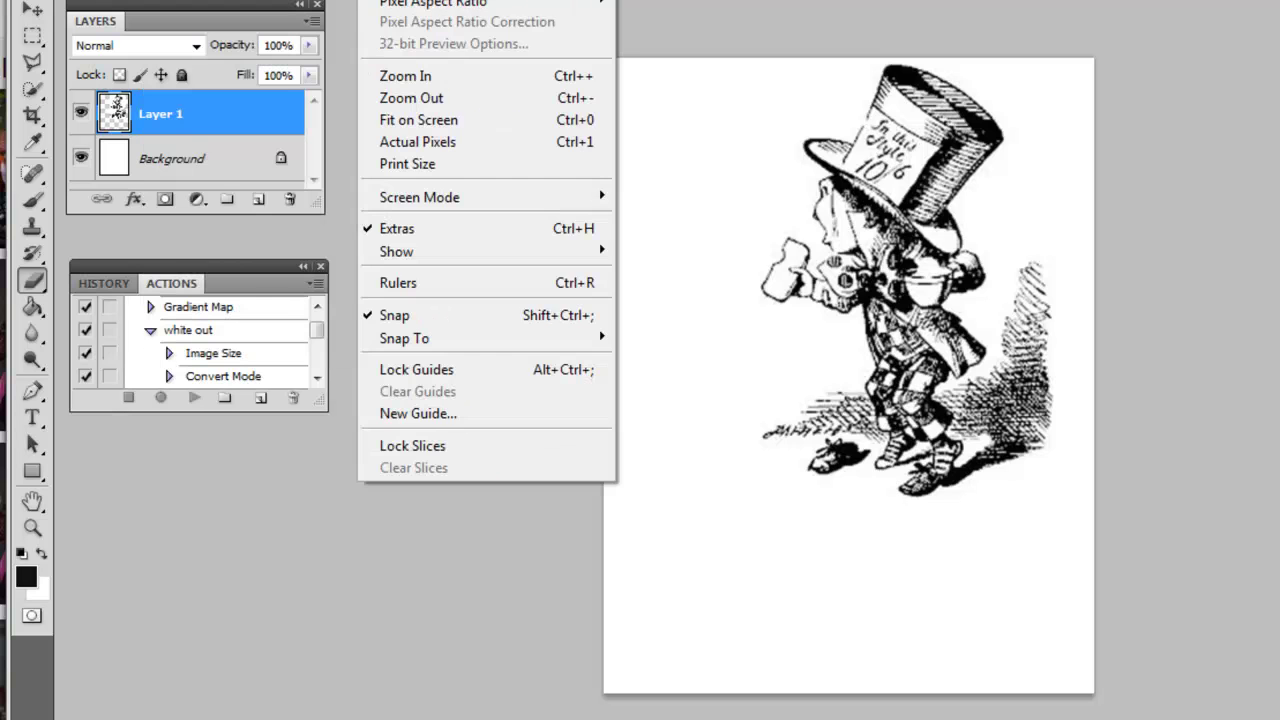
key(Left)
key(Right)
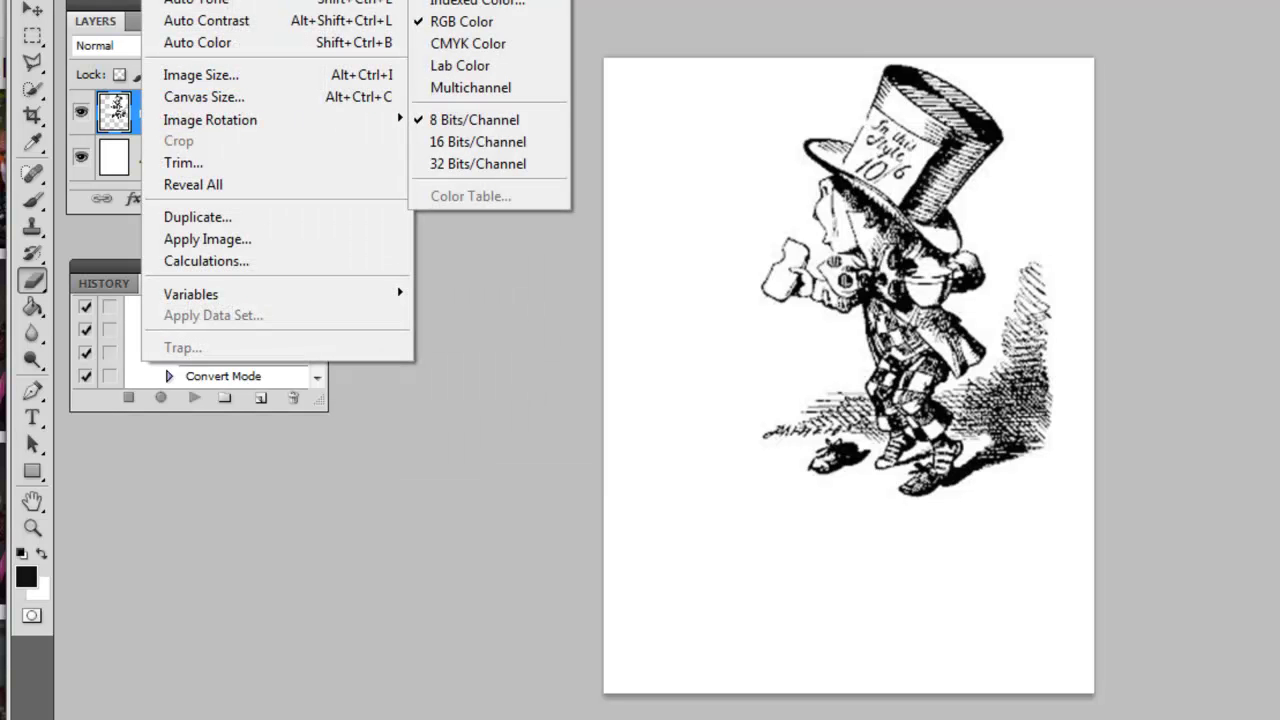
key(g)
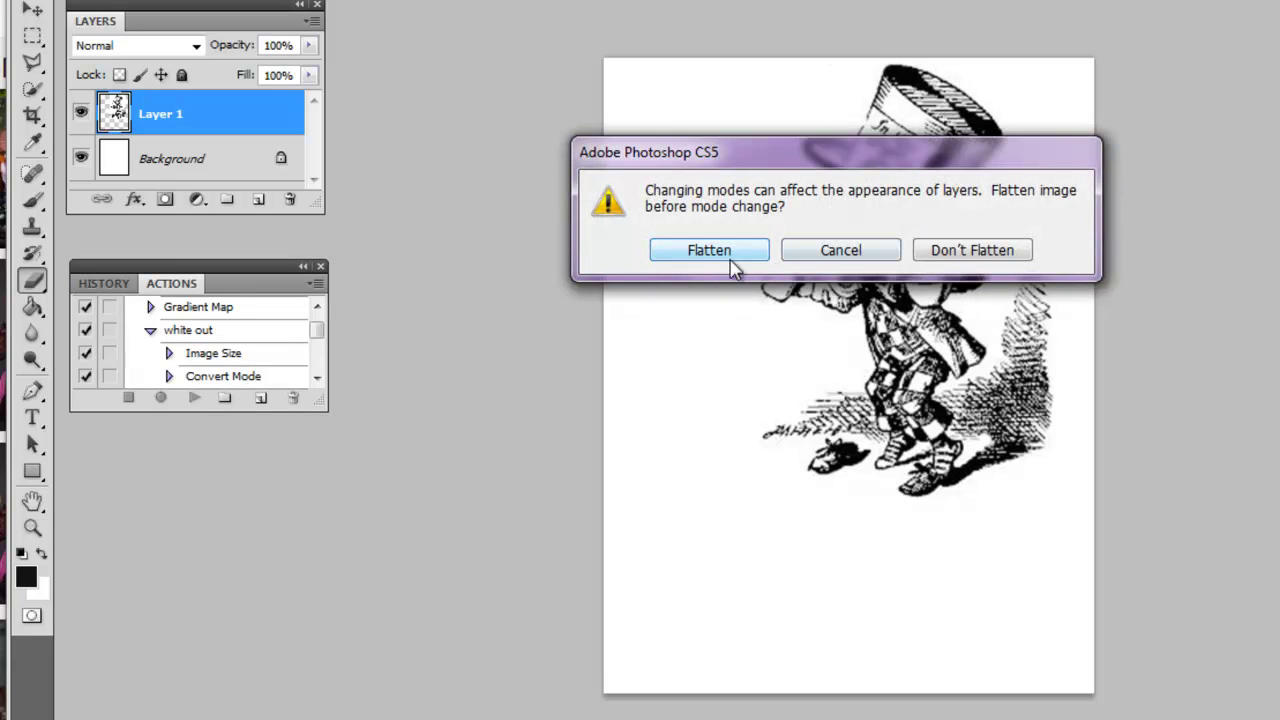
click(970, 251)
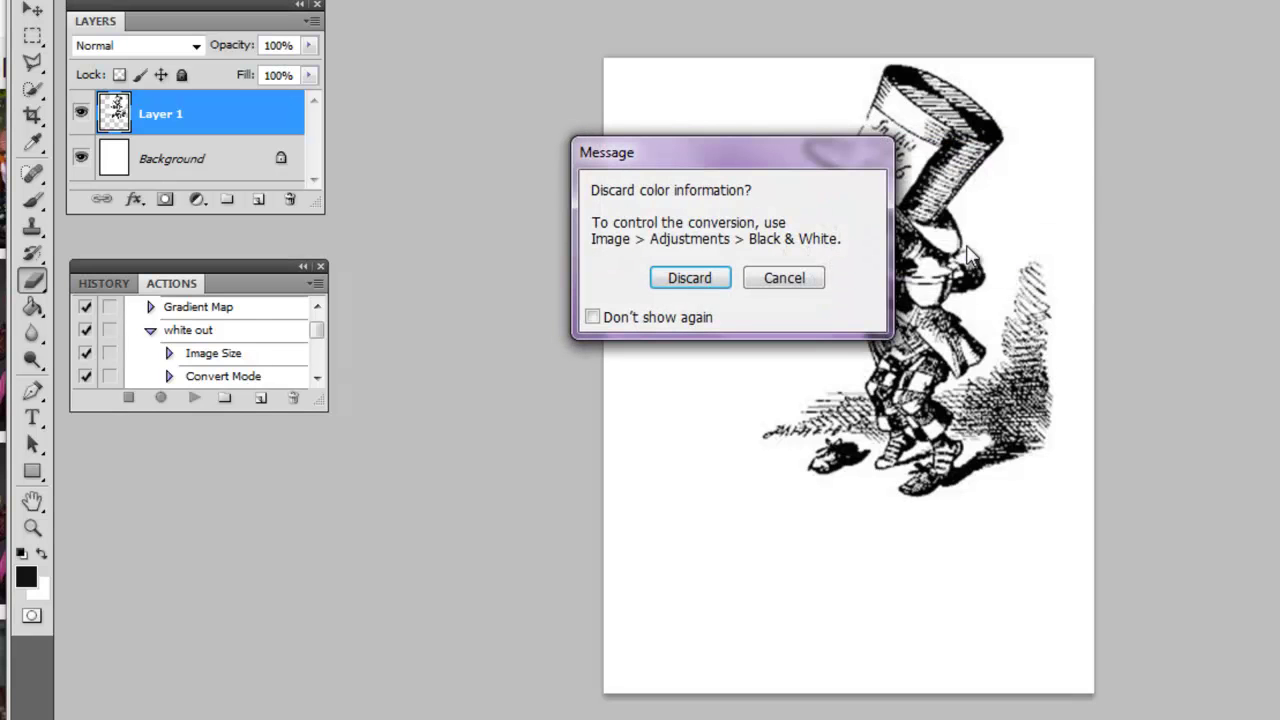
click(690, 279)
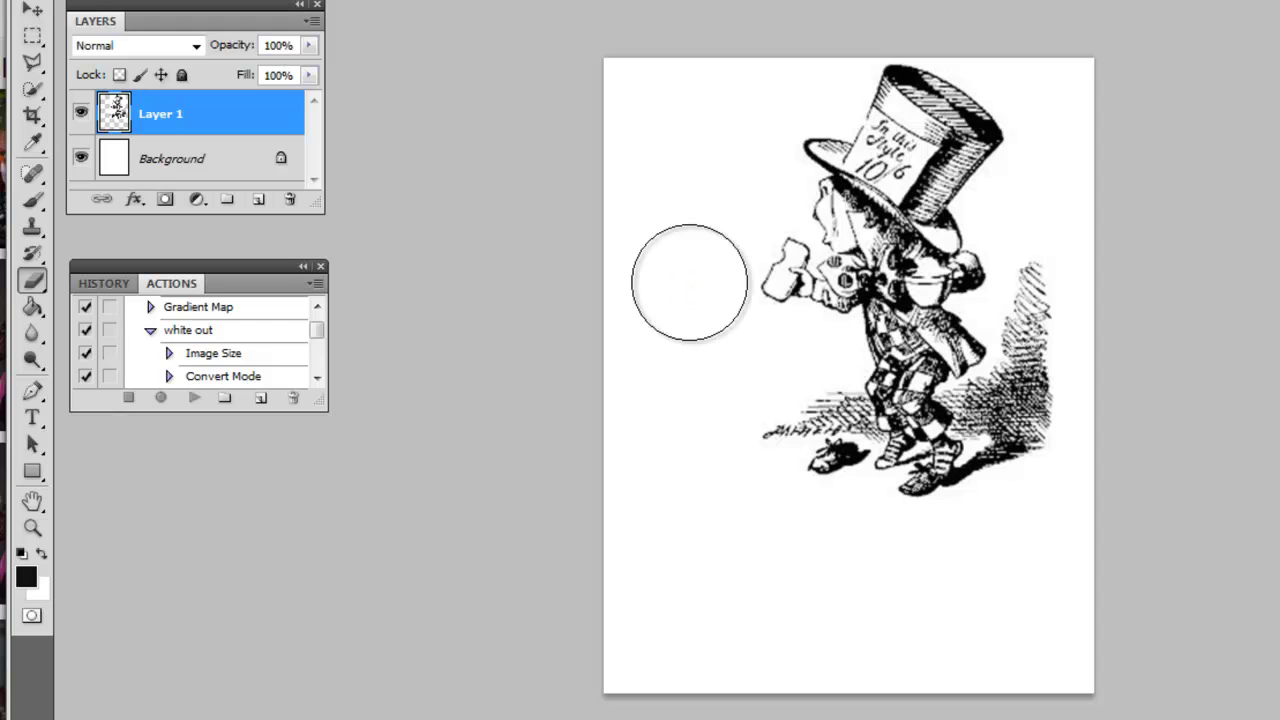
Resize the image by setting its resolution to 900 pixels/inch
key(alt+i)
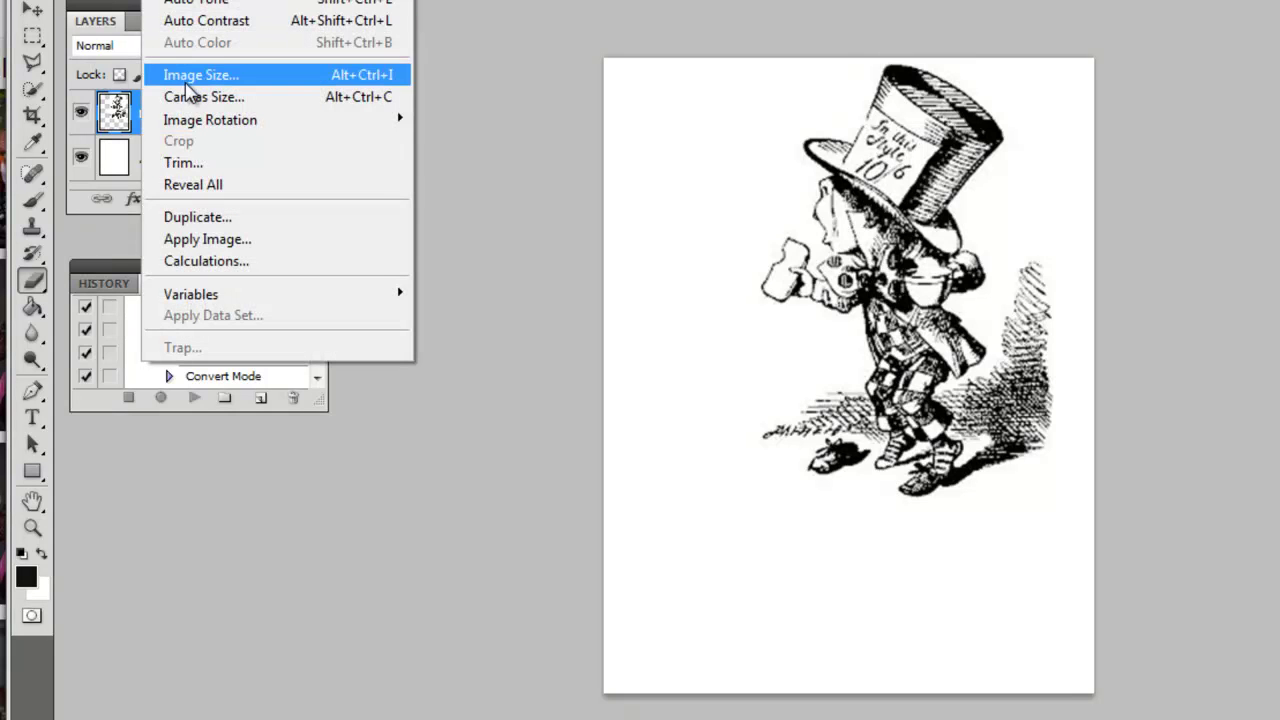
click(185, 78)
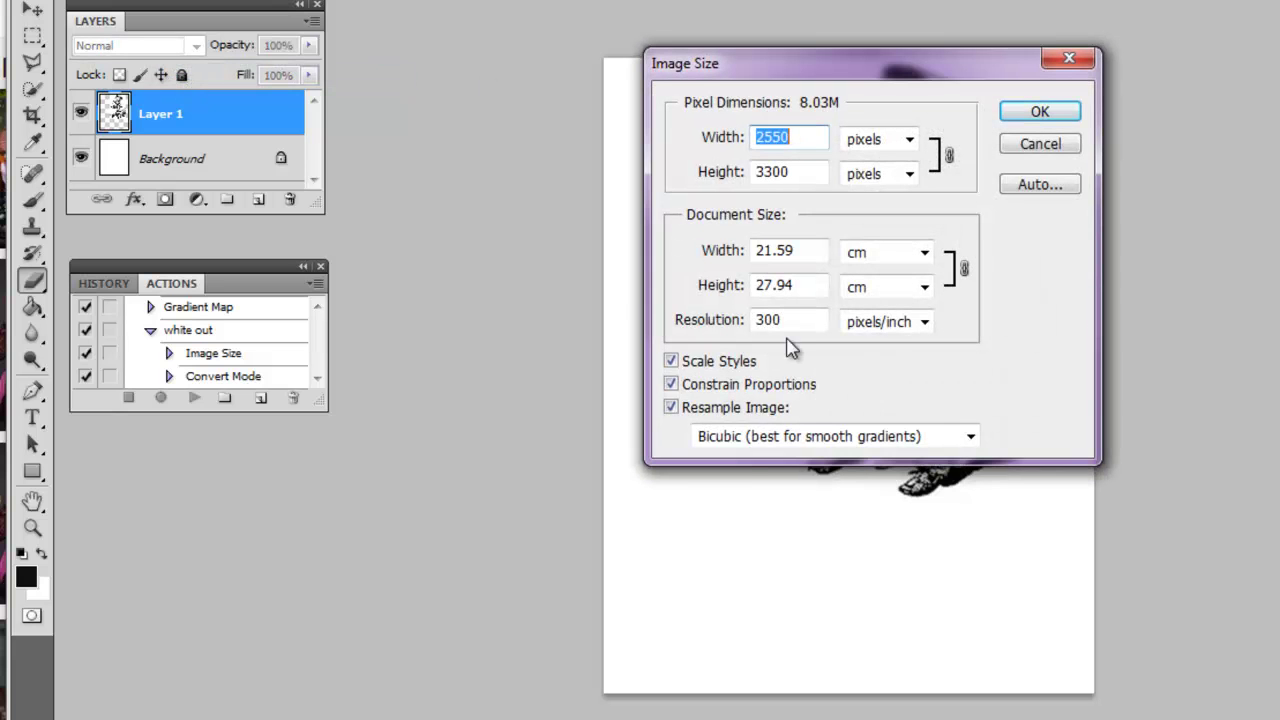
double_click(770, 319)
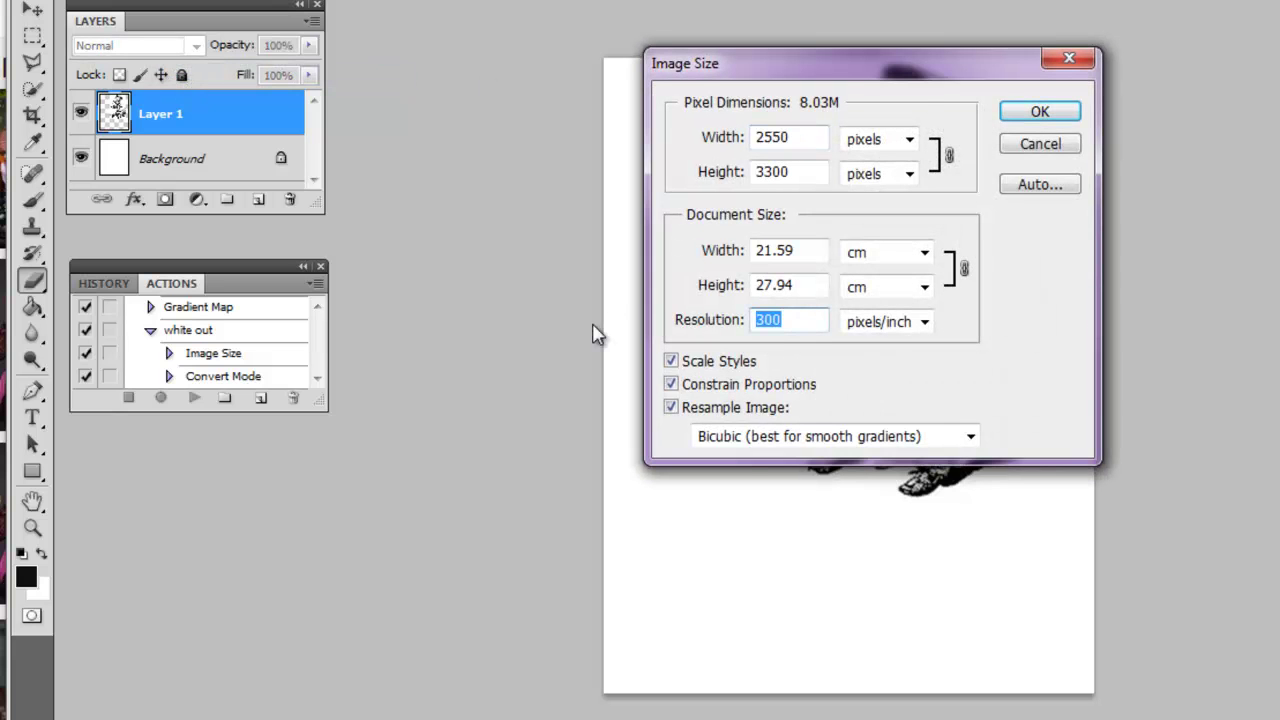
text(900)
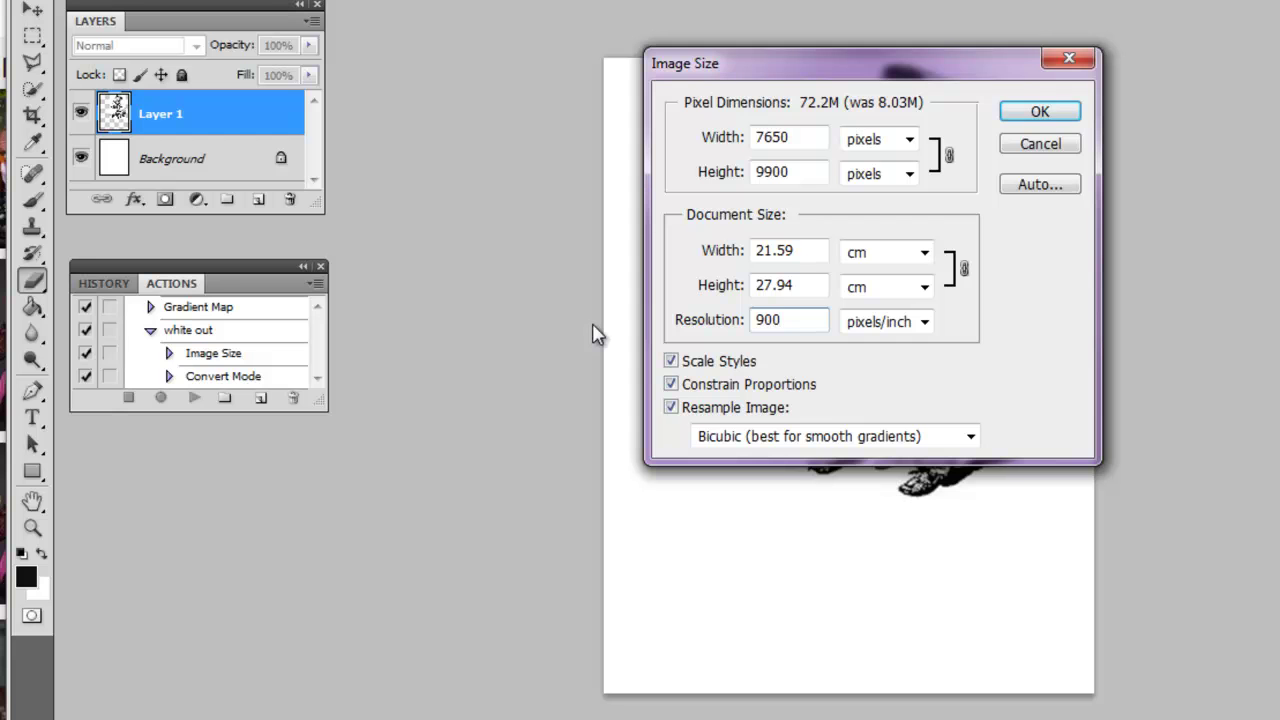
click(1021, 113)
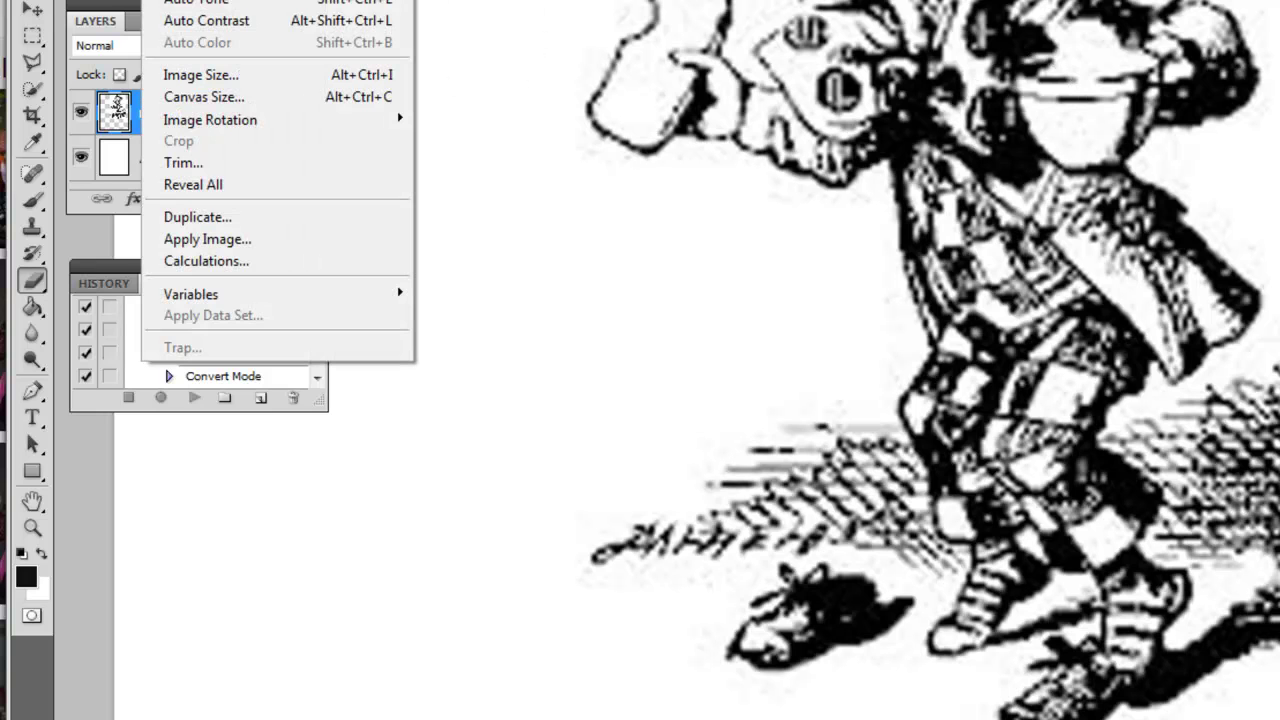
Flatten and convert the image to Bitmap at 900 pixels/inch with Diffusion Dither, and convert it back to Grayscale
key(m)
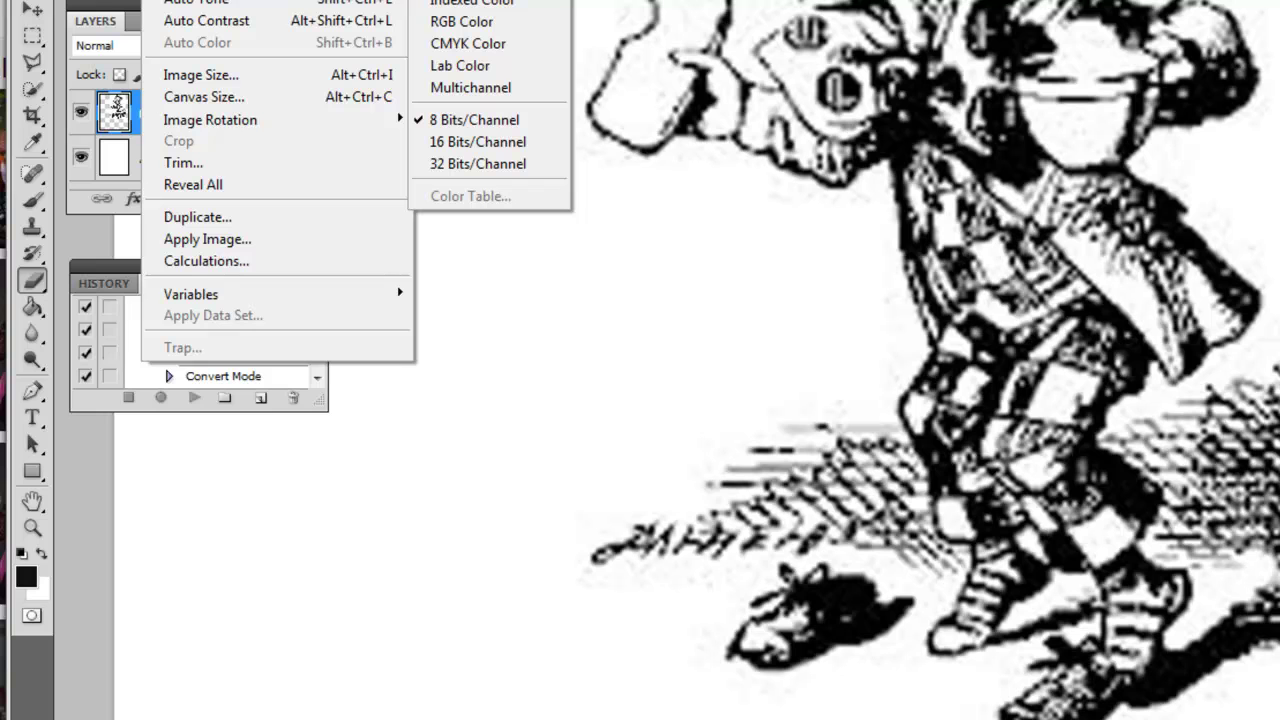
key(b)
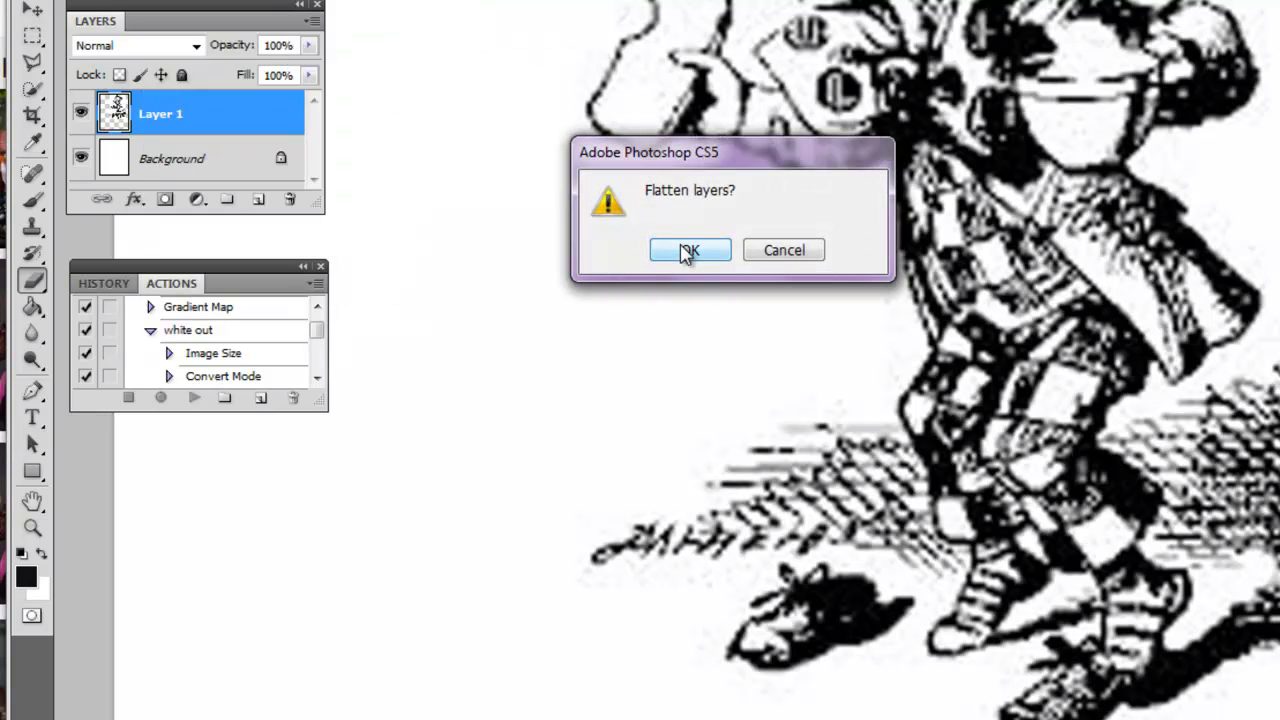
click(688, 250)
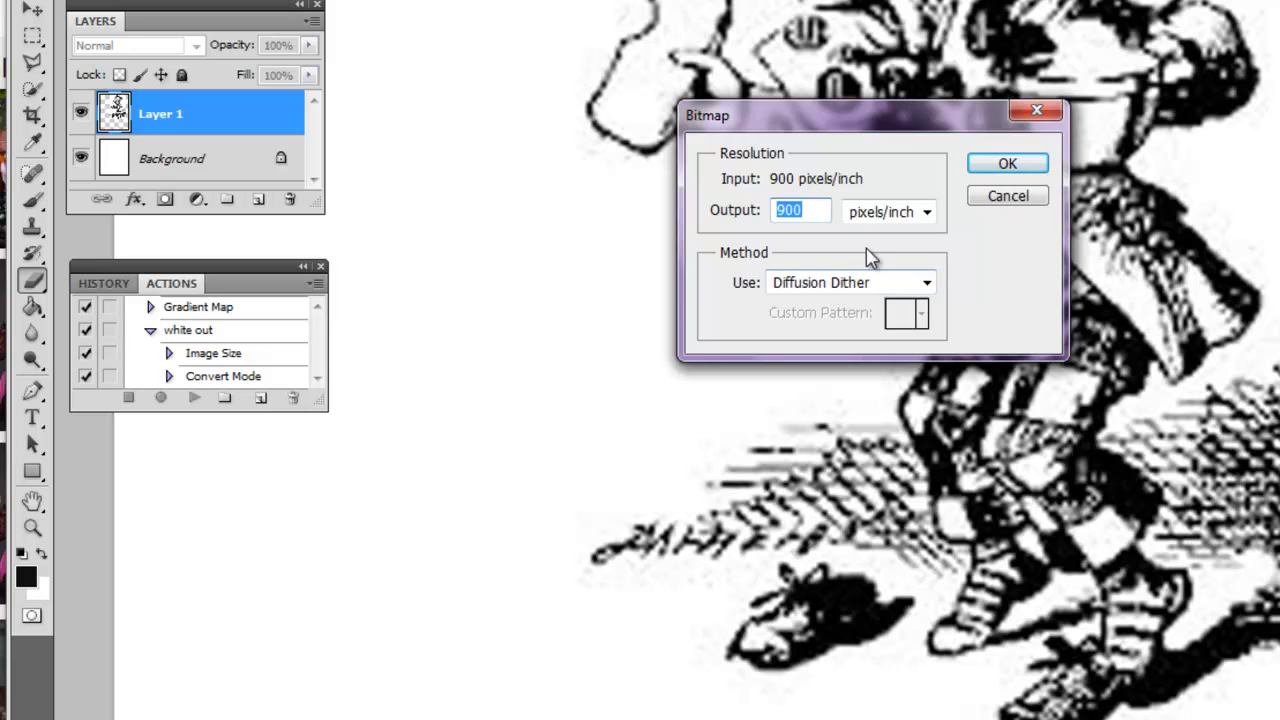
click(1009, 165)
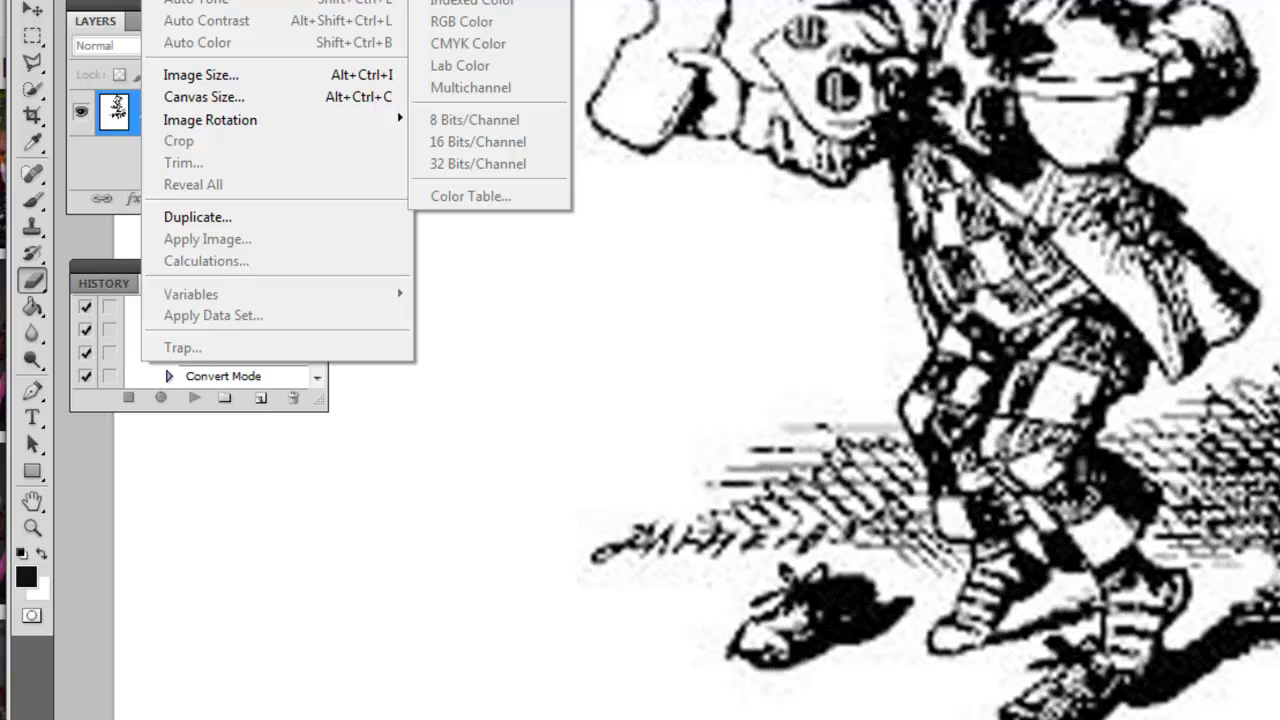
key(g)
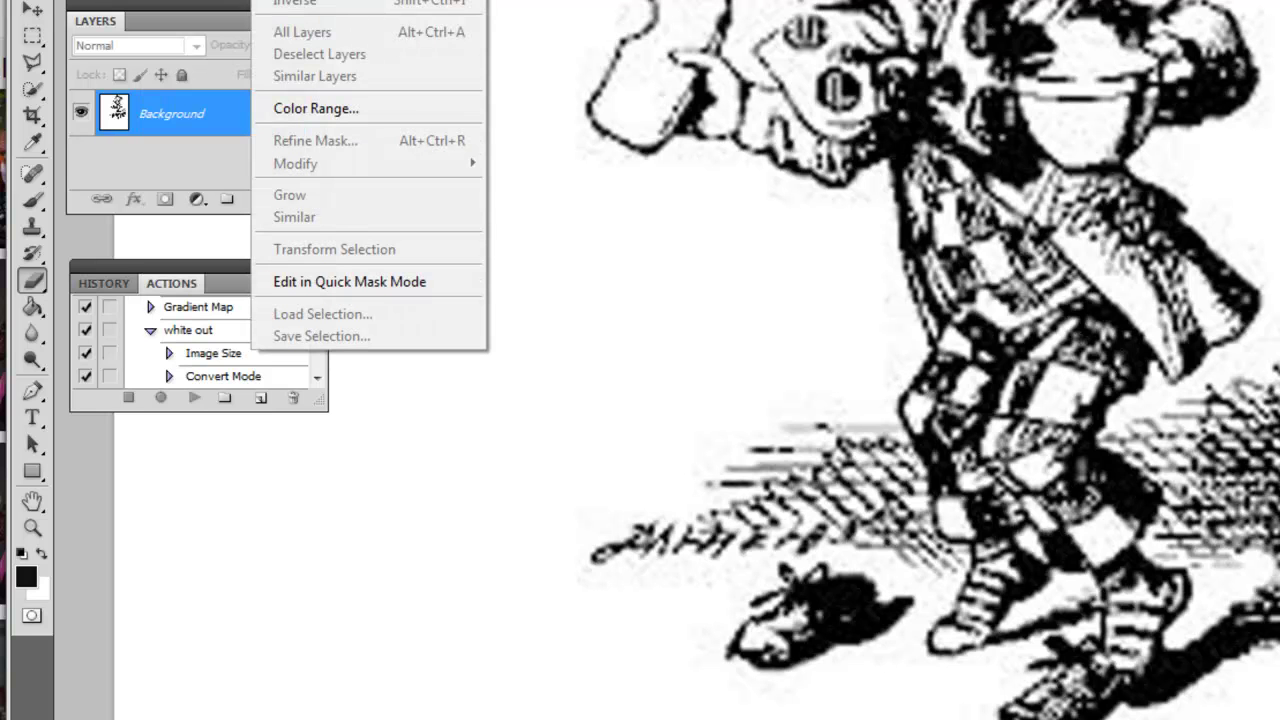
Select all white areas with Color Range by sampling the white background at fuzziness 40
click(290, 110)
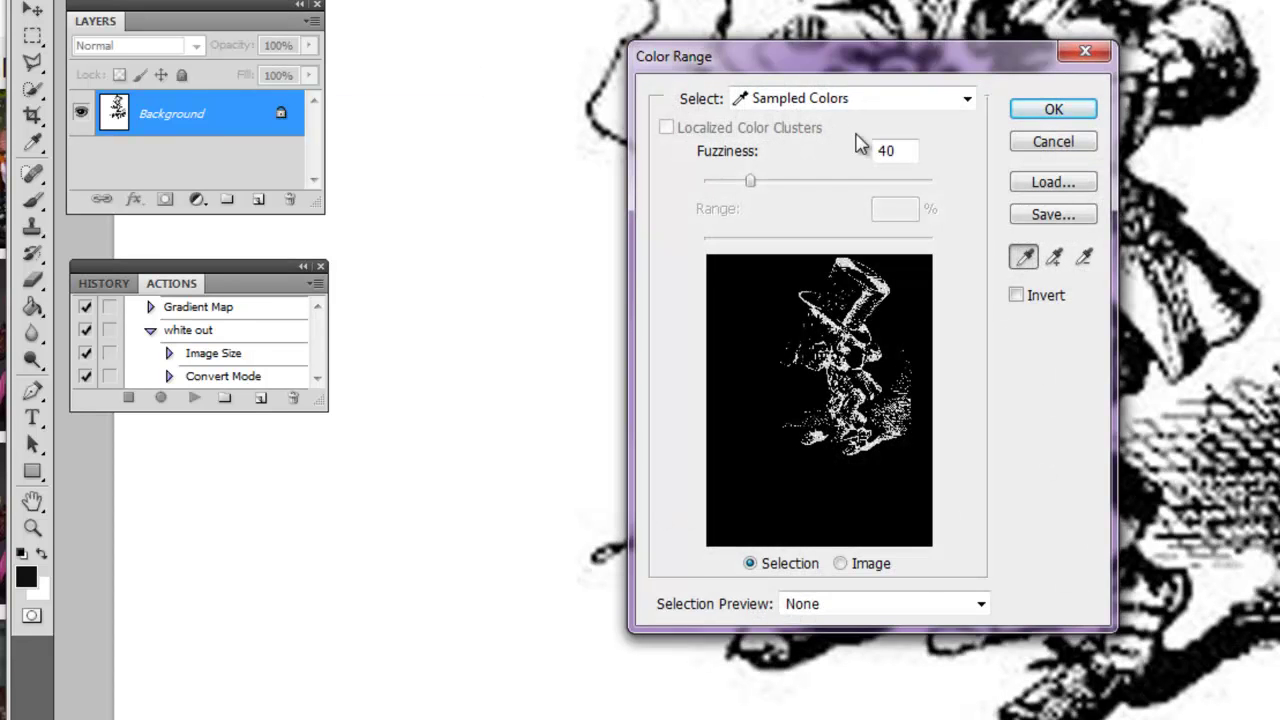
click(1023, 256)
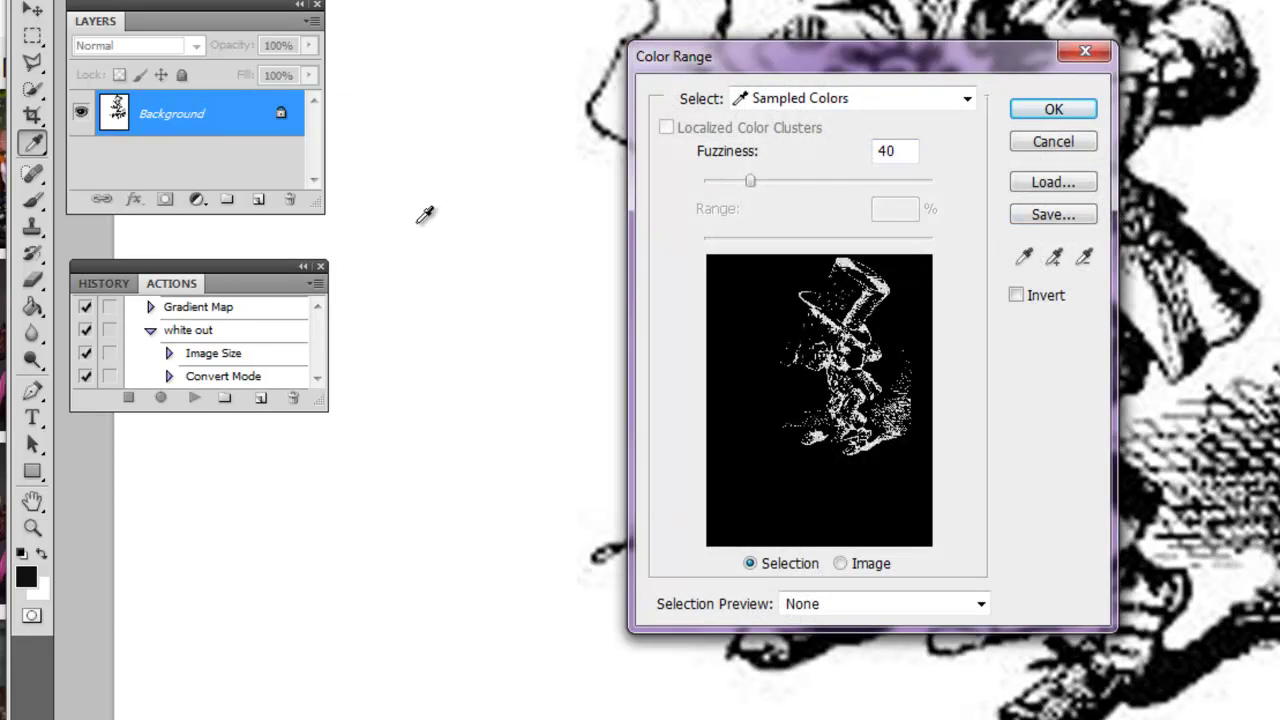
click(473, 197)
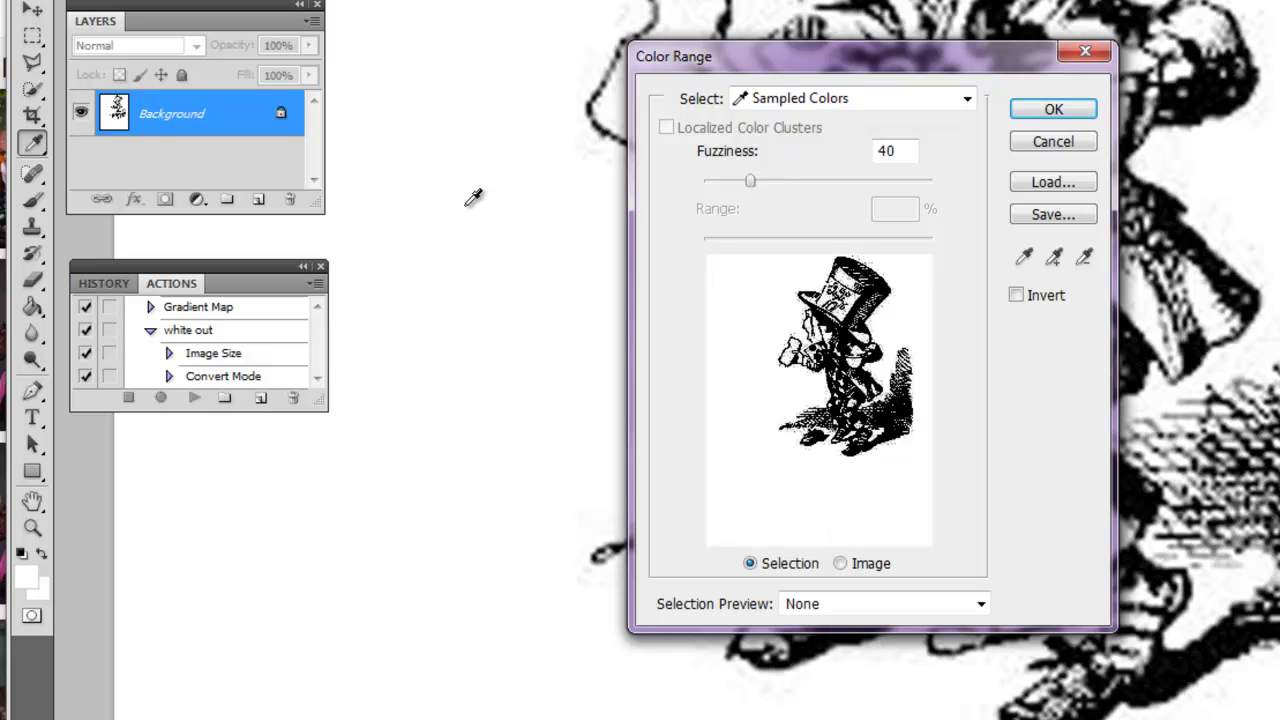
click(1053, 110)
Duplicate the Background layer as Background copy and hide the original Background layer
key(b)
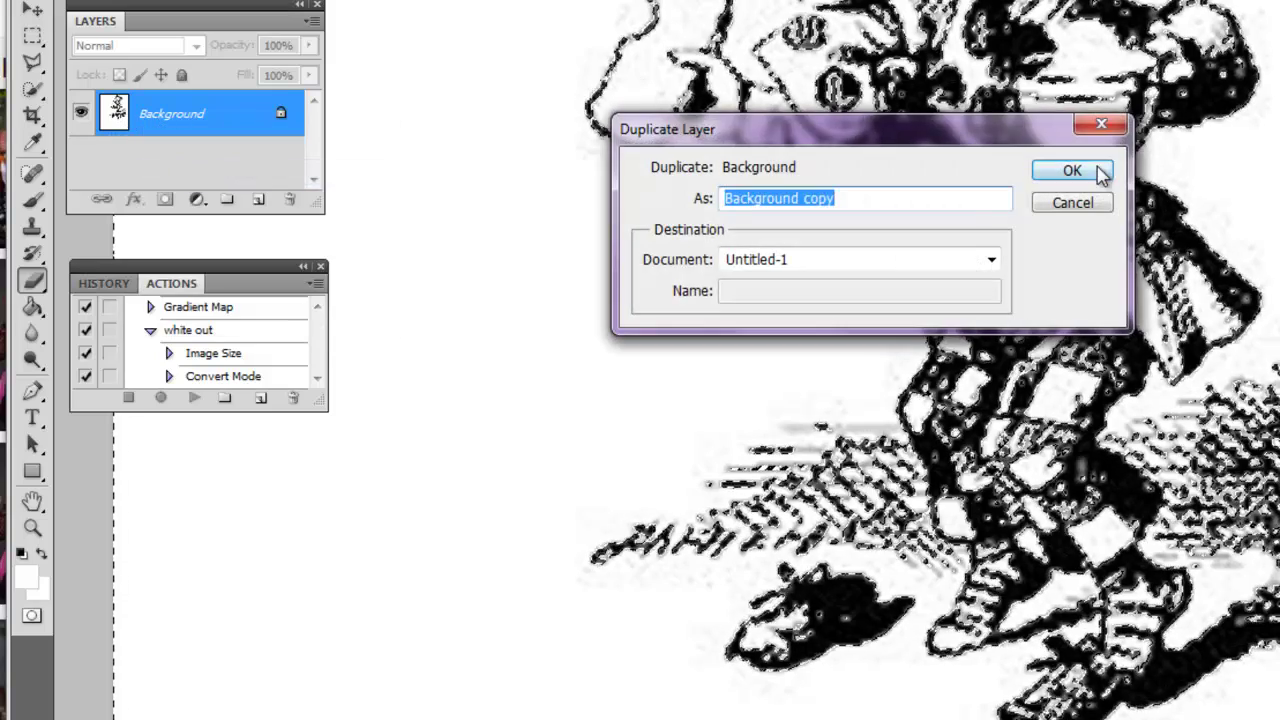
click(1100, 172)
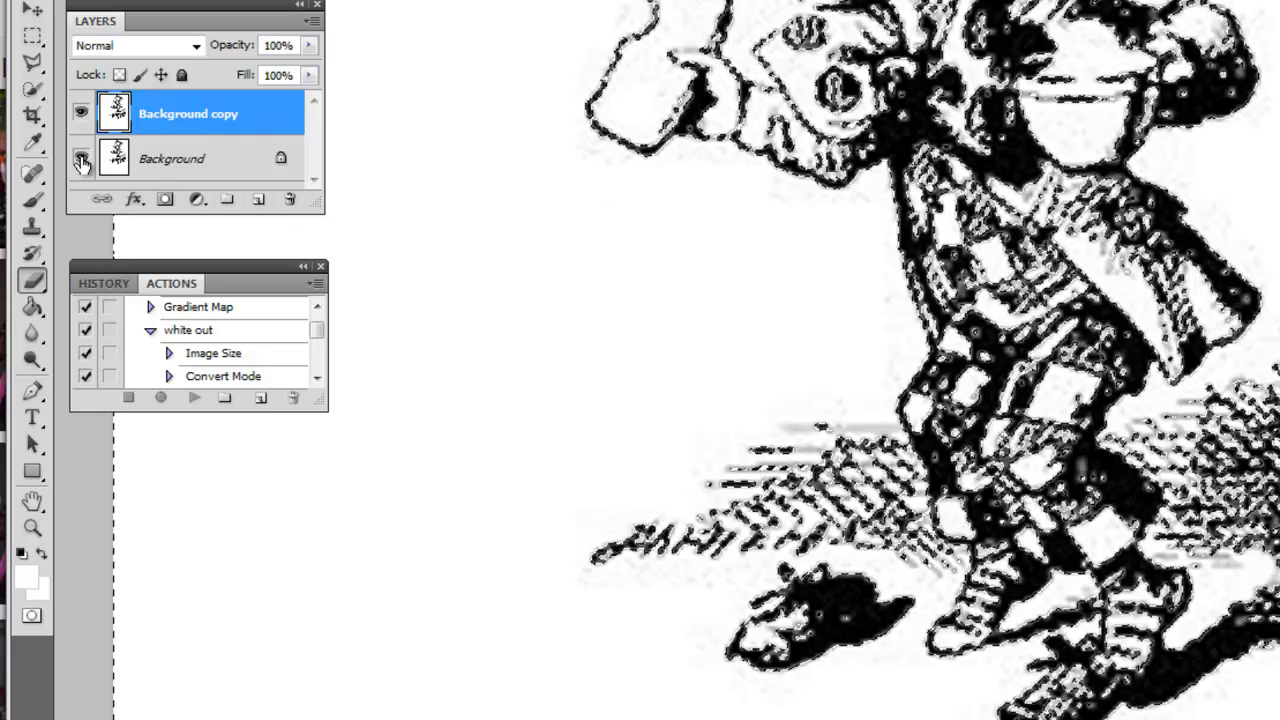
click(81, 160)
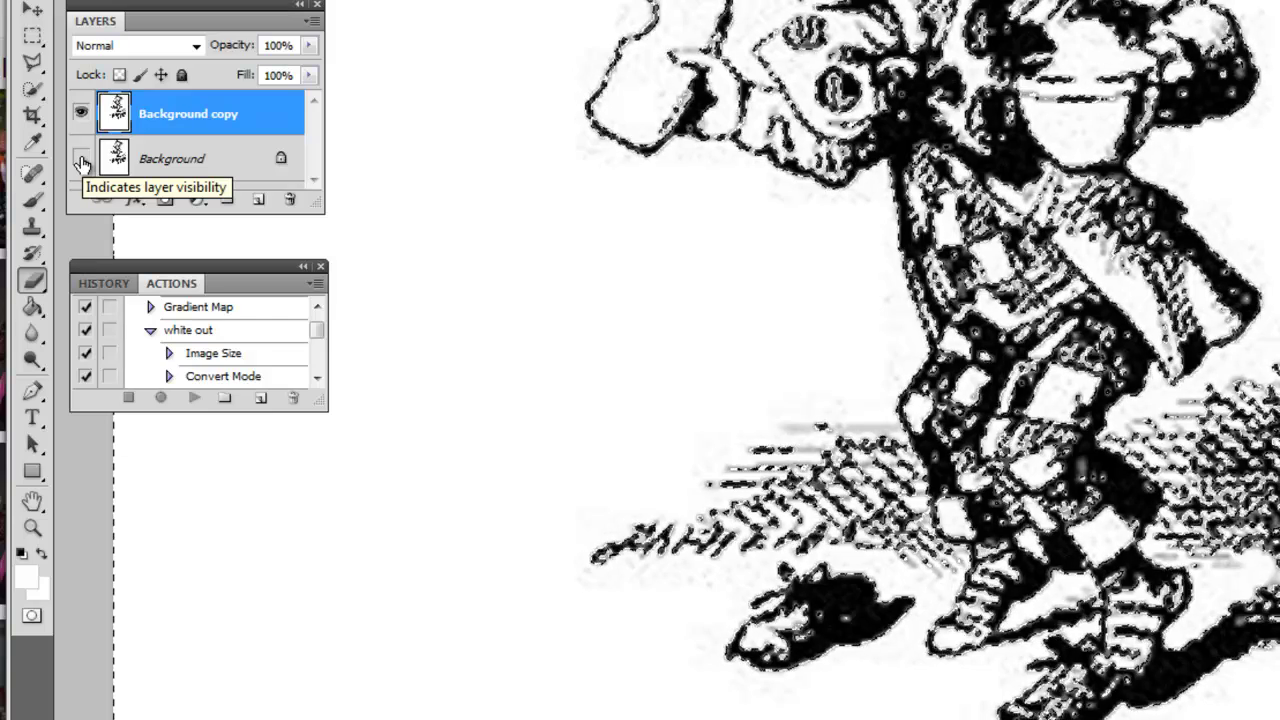
Delete the selected white areas from the Background copy layer and clear the selection
key(Delete)
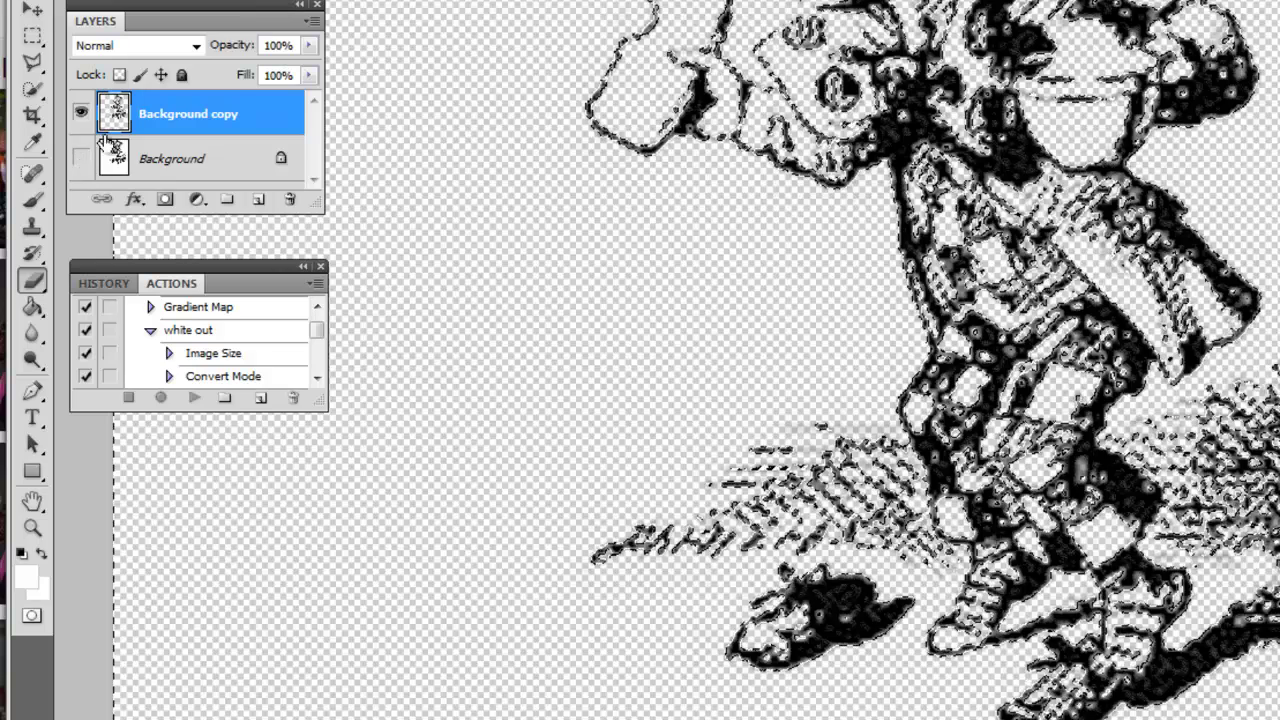
key(alt+t)
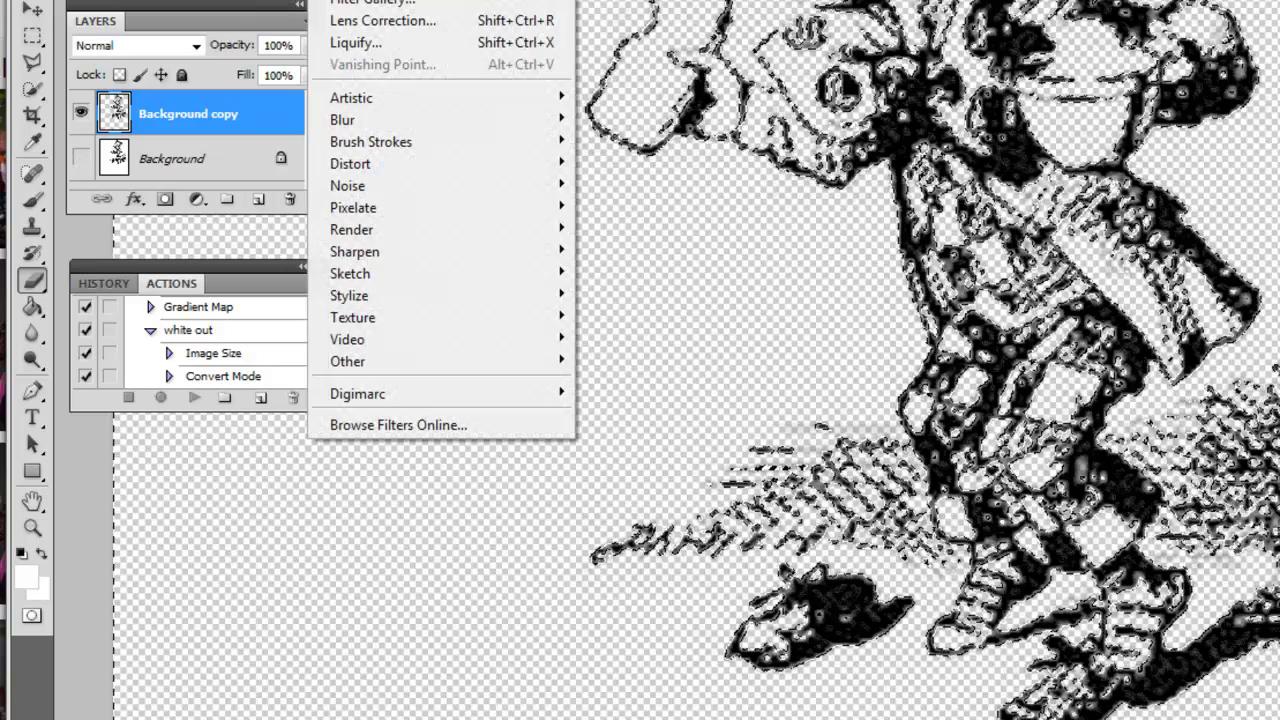
key(Left)
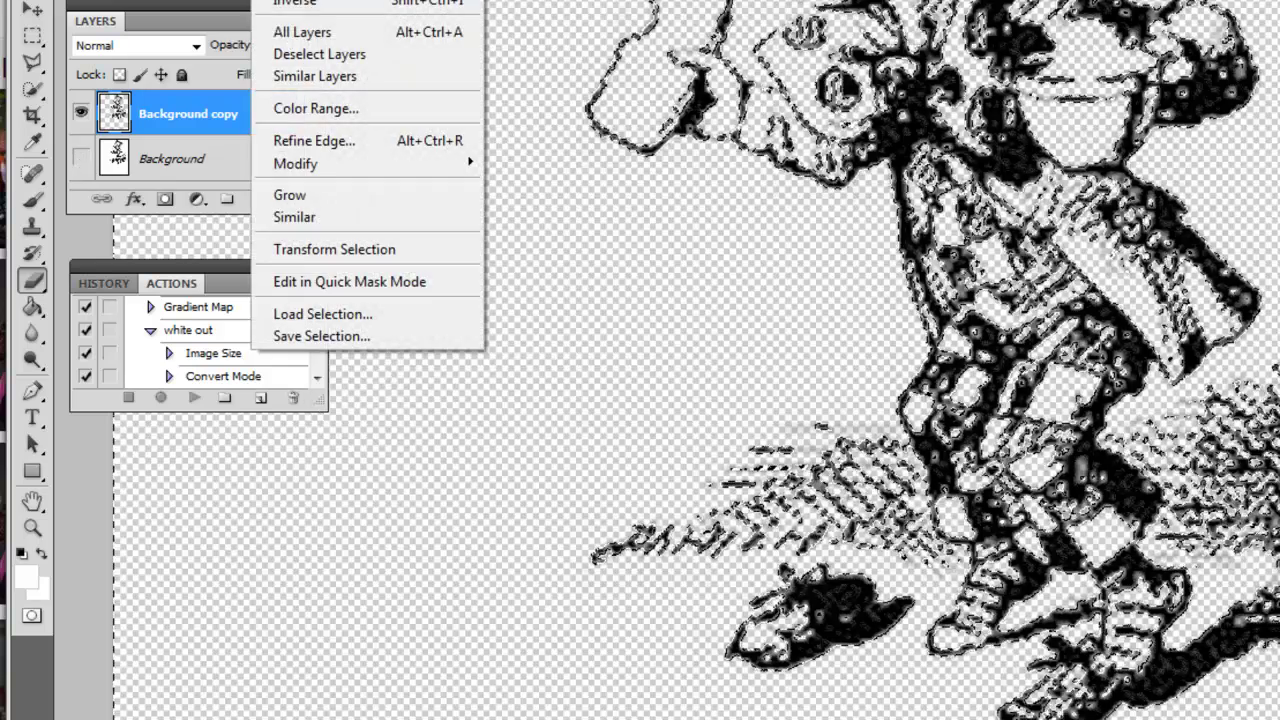
key(Escape)
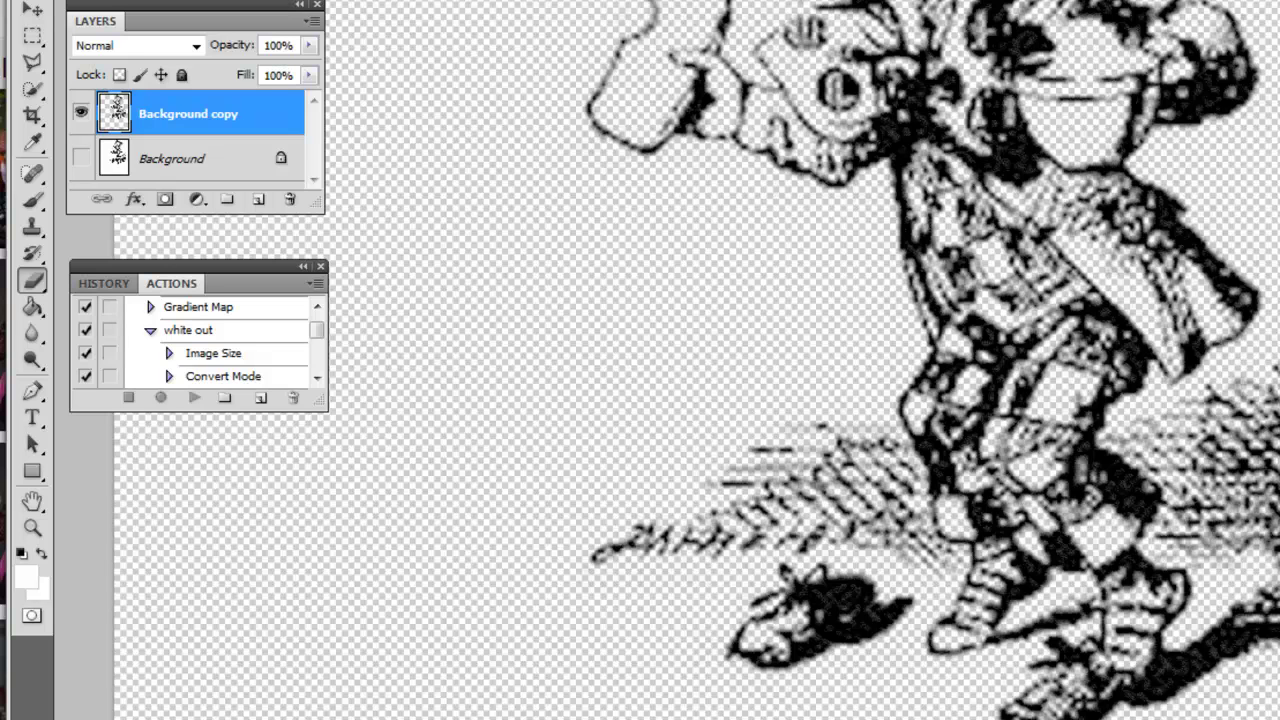
Apply a Gaussian Blur with a radius of 2.0 pixels to the Background copy layer
key(alt+t)
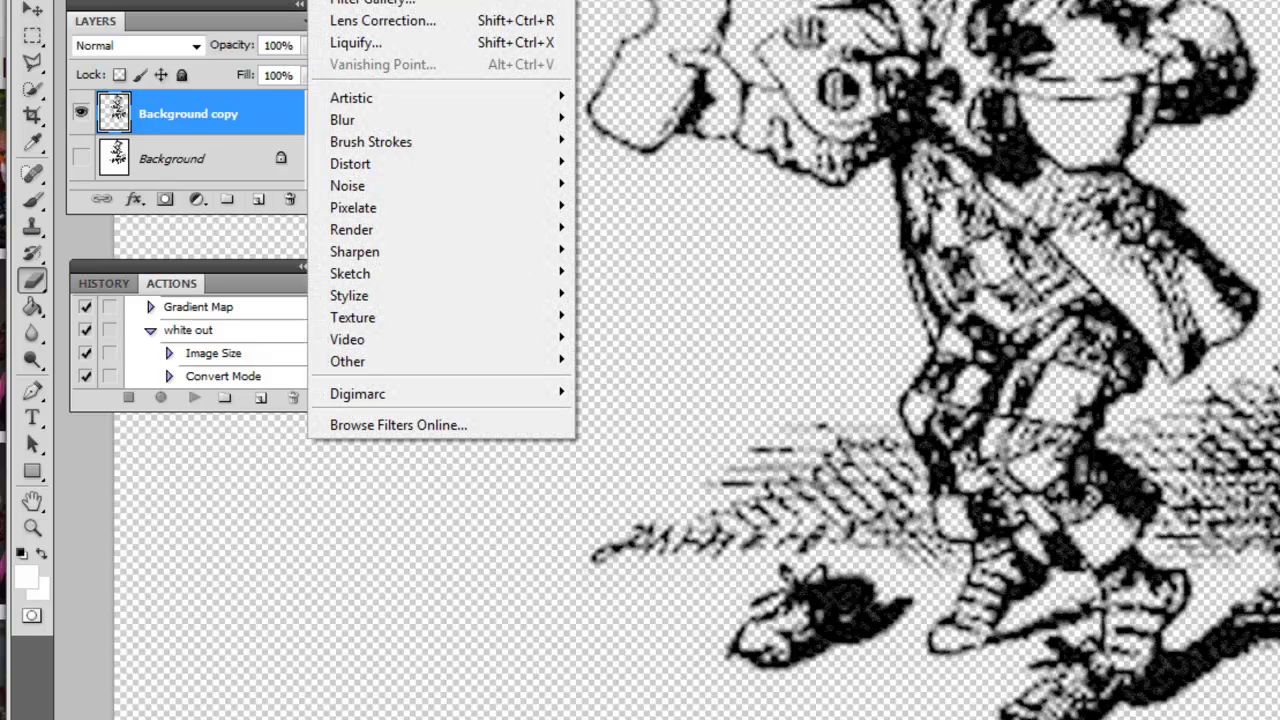
mouse_move(415, 120)
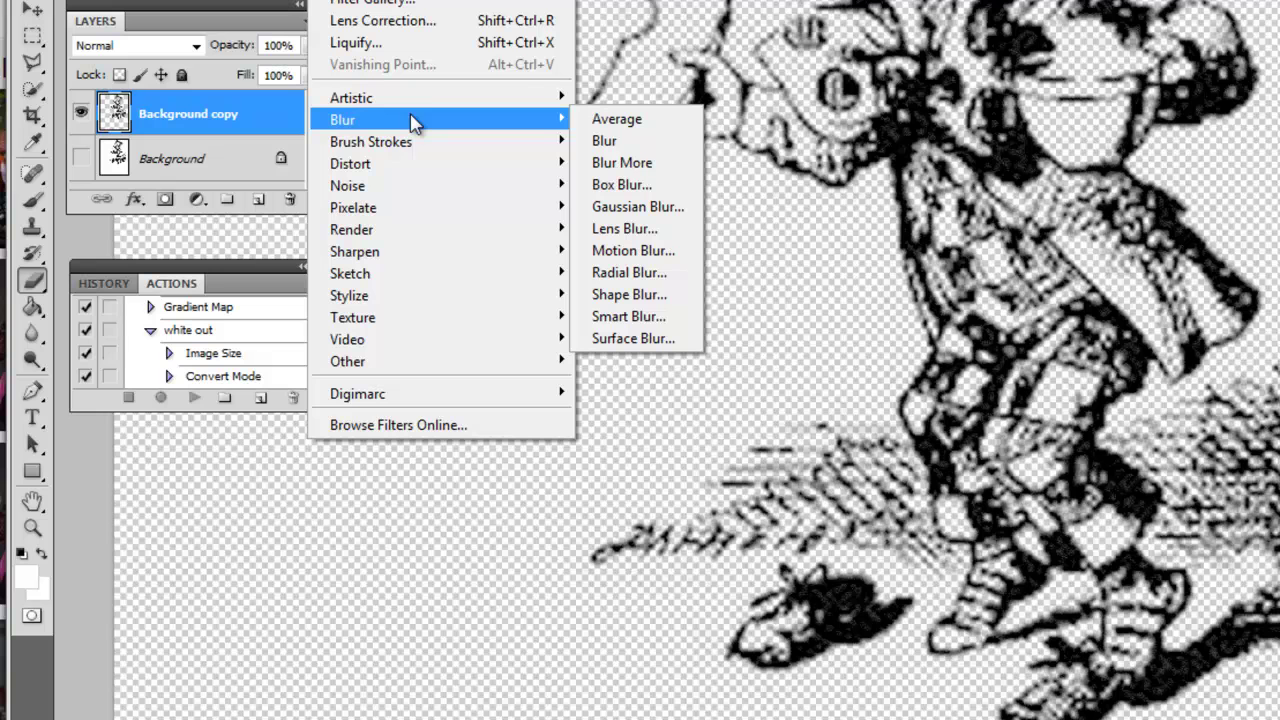
click(611, 206)
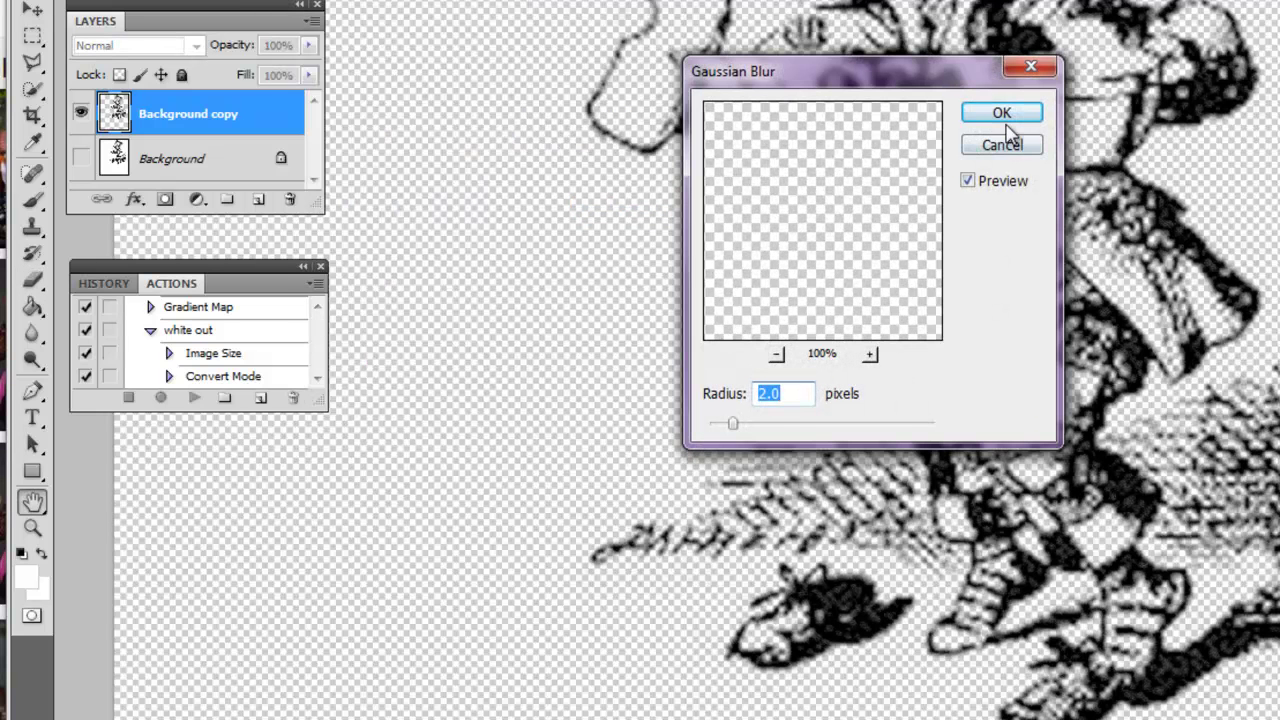
click(1003, 116)
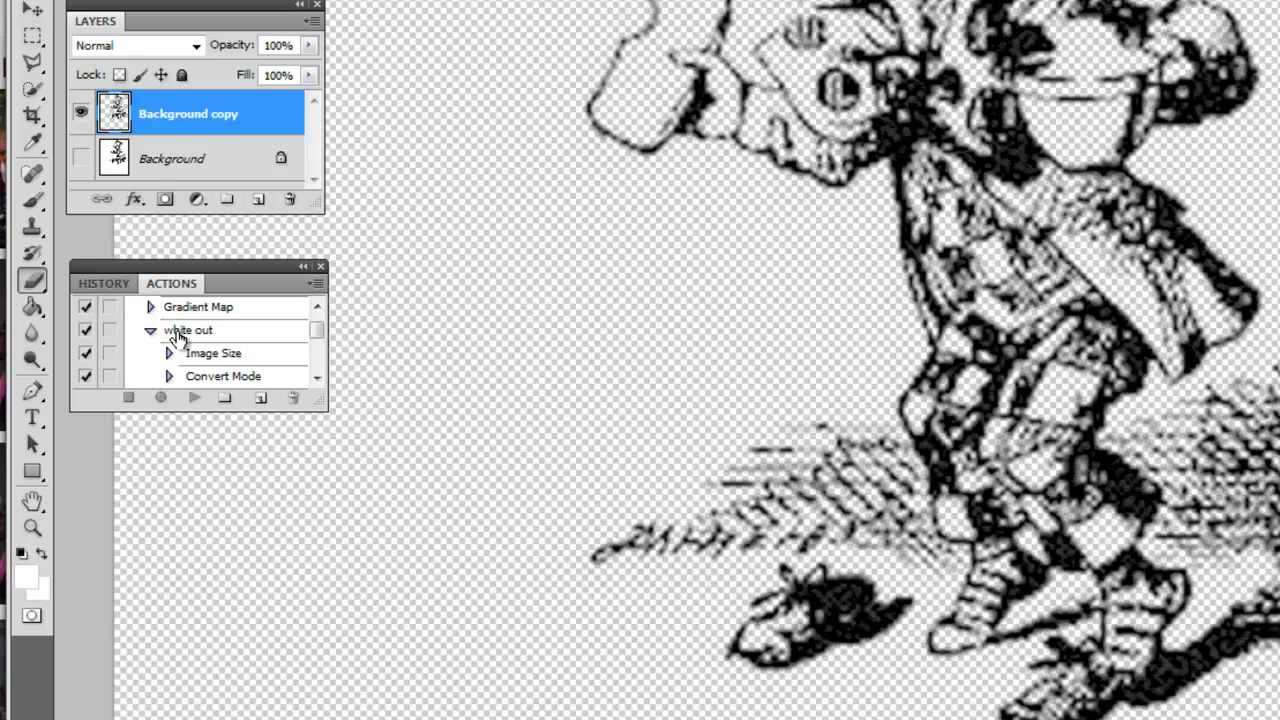
Examine the recorded steps of the "white out" action from Convert Mode through Gaussian Blur
click(318, 377)
click(318, 377)
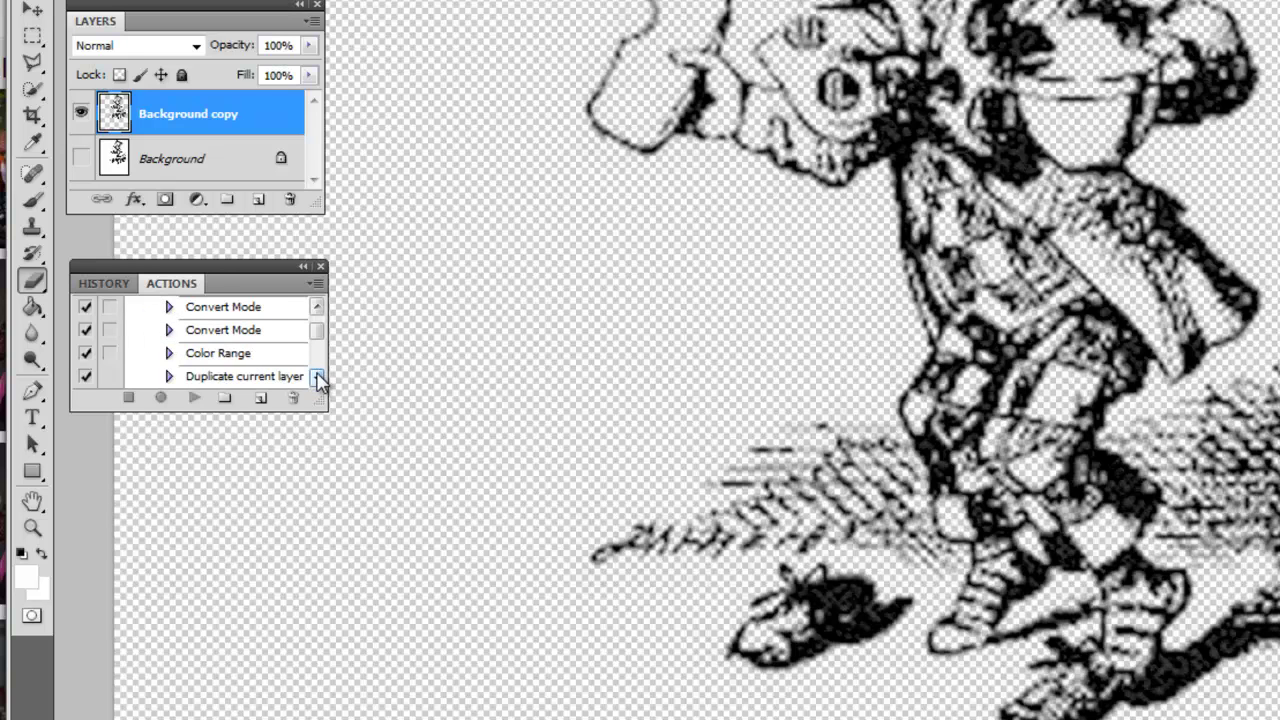
click(318, 377)
click(318, 377)
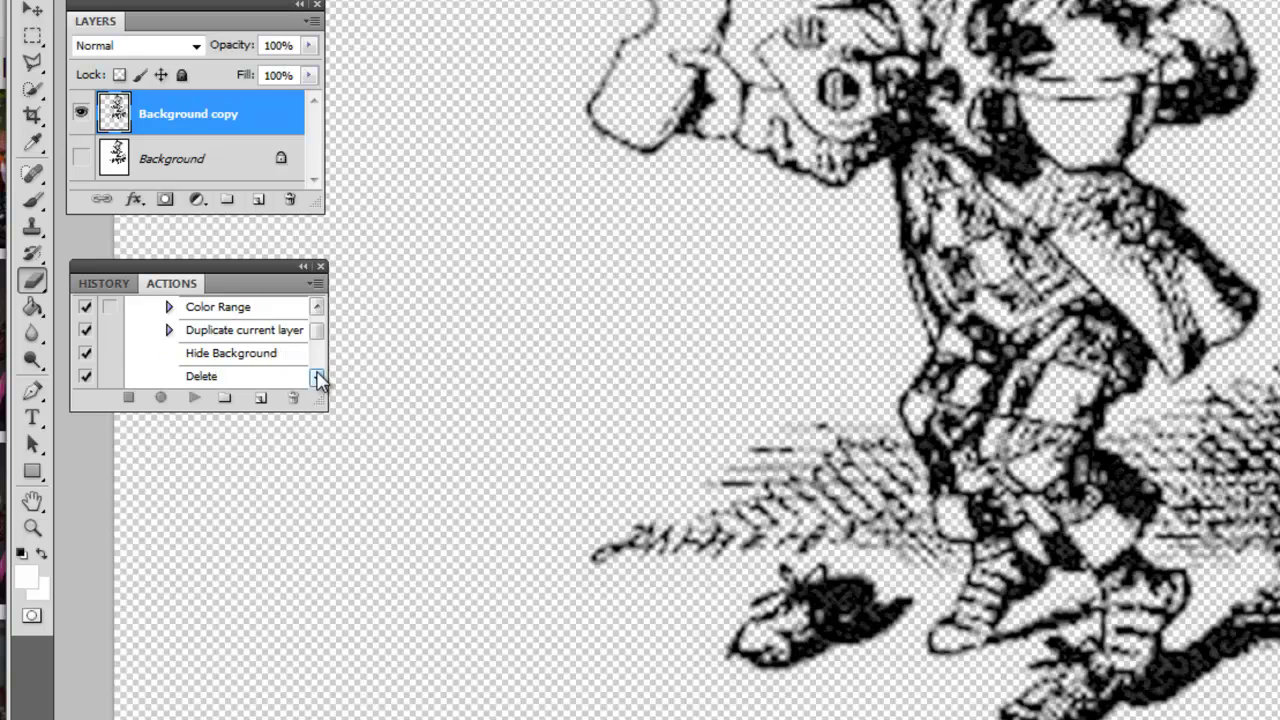
click(318, 377)
click(318, 377)
click(318, 377)
click(318, 377)
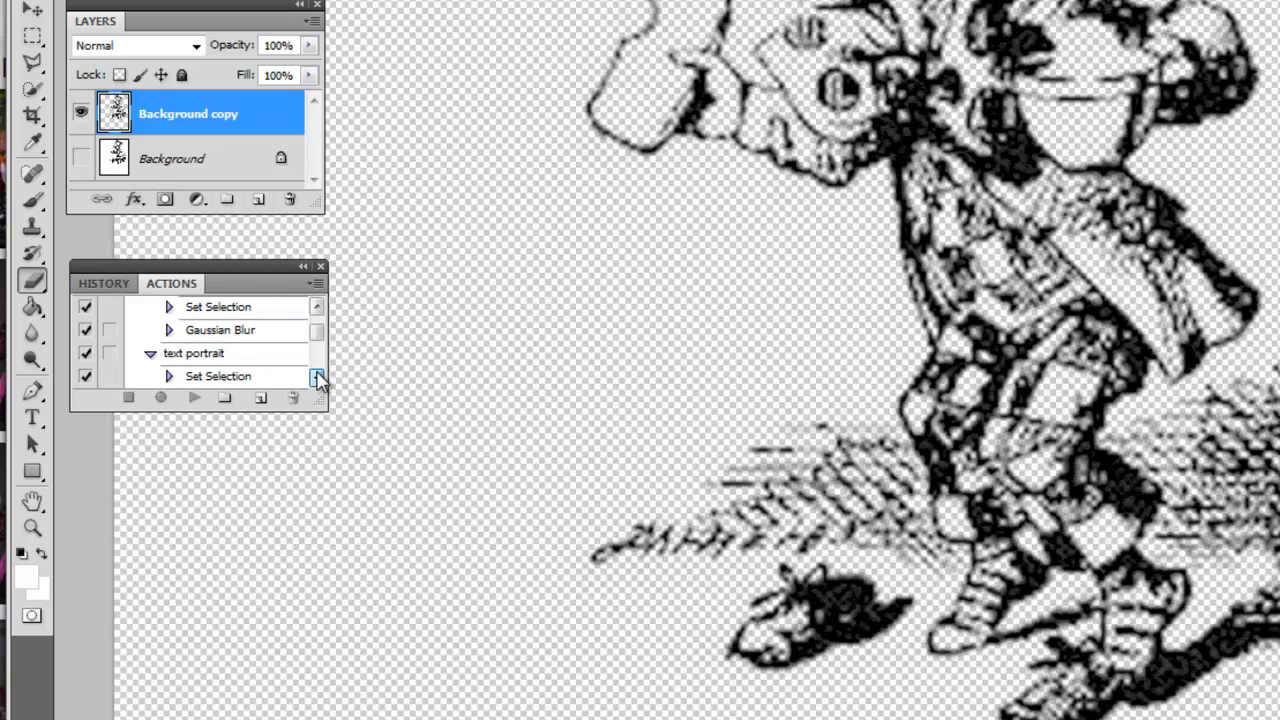
Review the recorded steps of the "white out" action back to its start, including the Image Size and Convert Mode steps
click(318, 308)
click(318, 308)
click(318, 308)
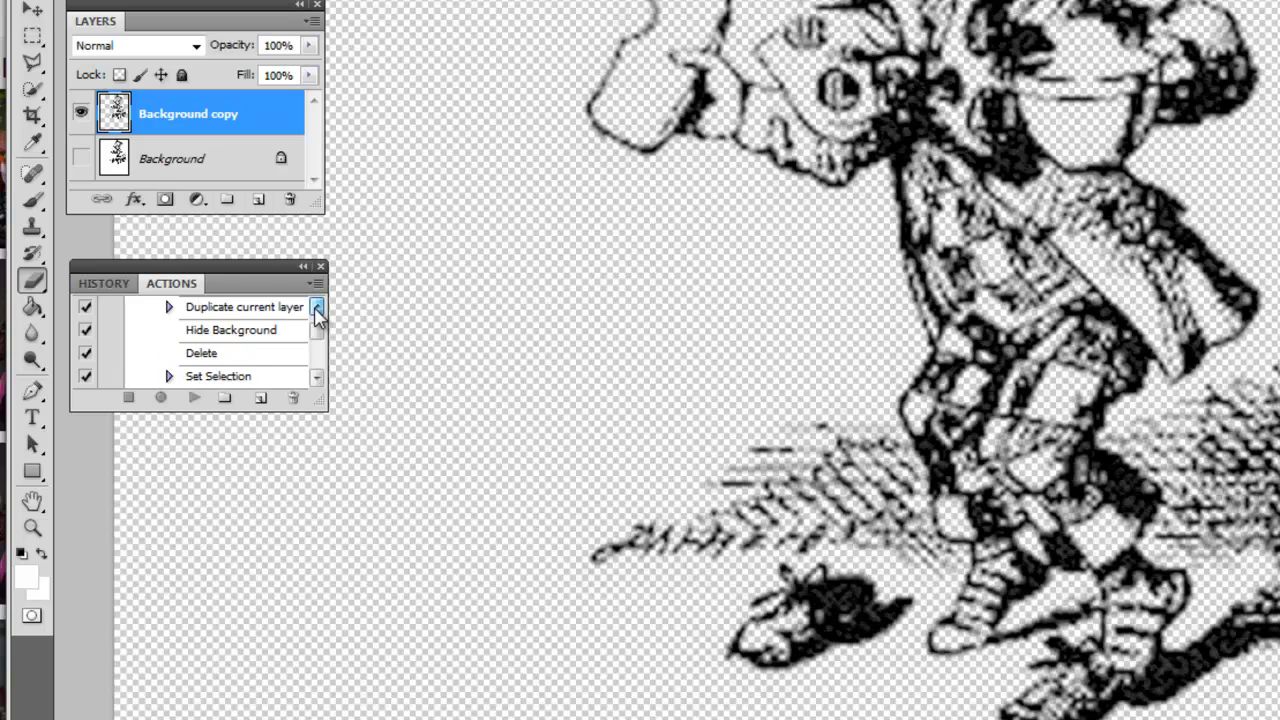
click(318, 308)
click(318, 308)
click(318, 308)
click(318, 308)
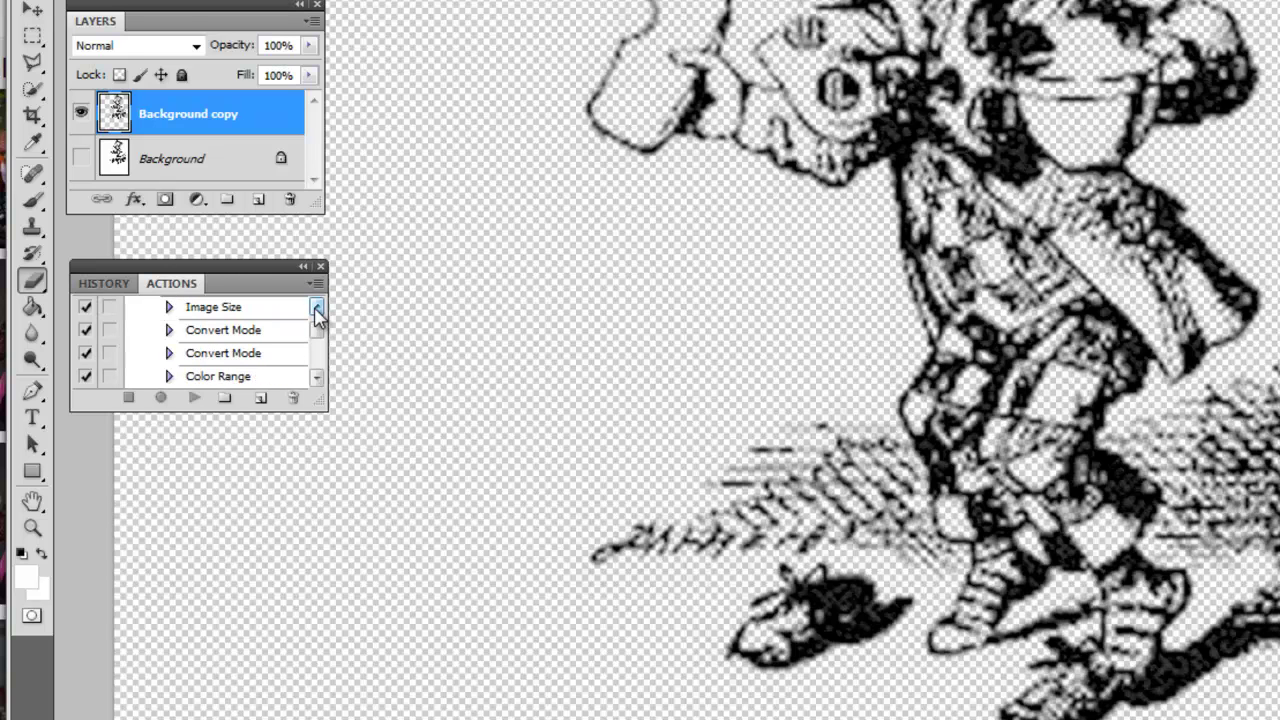
click(316, 310)
Create a new U.S. Paper Letter document, 8.5 x 11 inches at 300 pixels/inch, in RGB Color with a white background
click(80, 0)
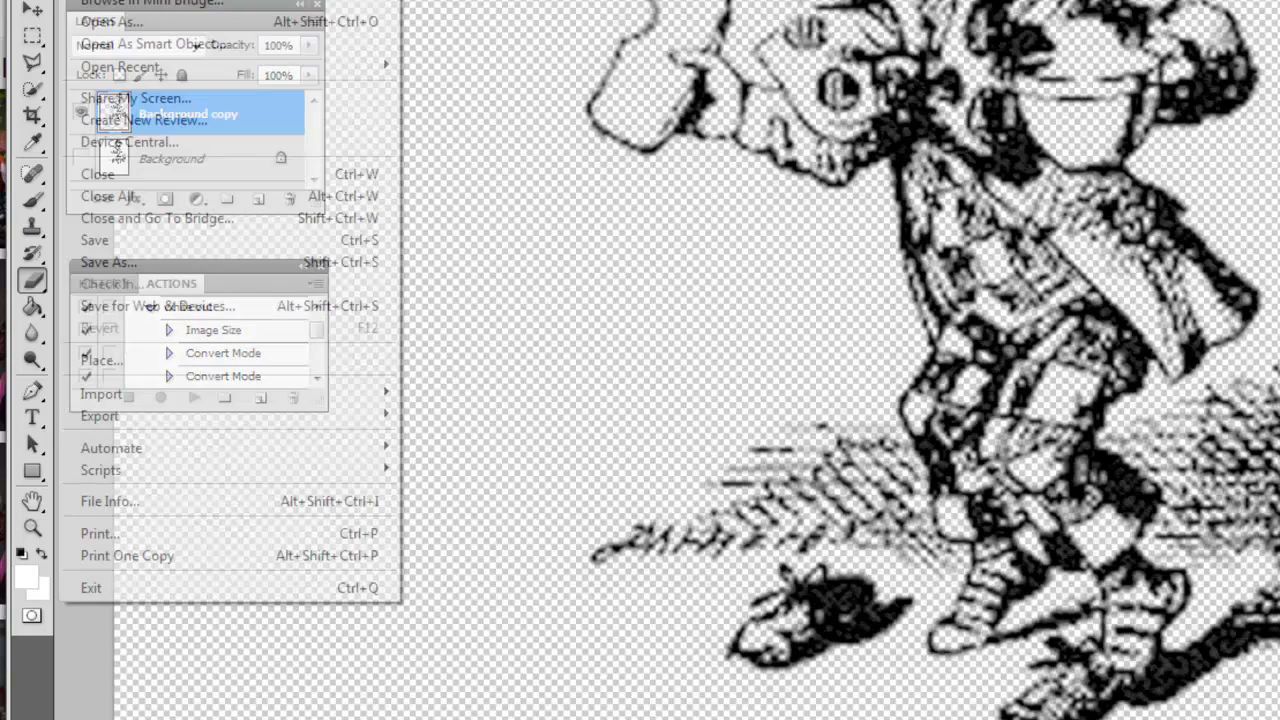
key(Escape)
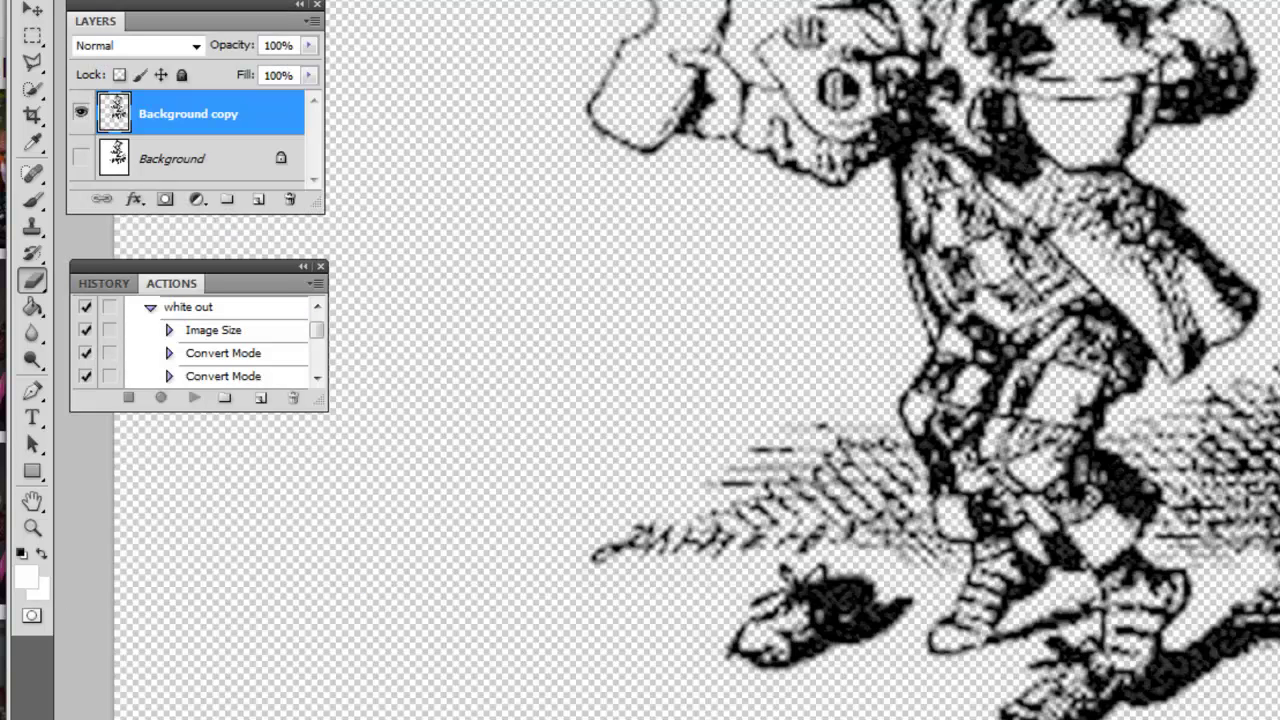
key(ctrl+n)
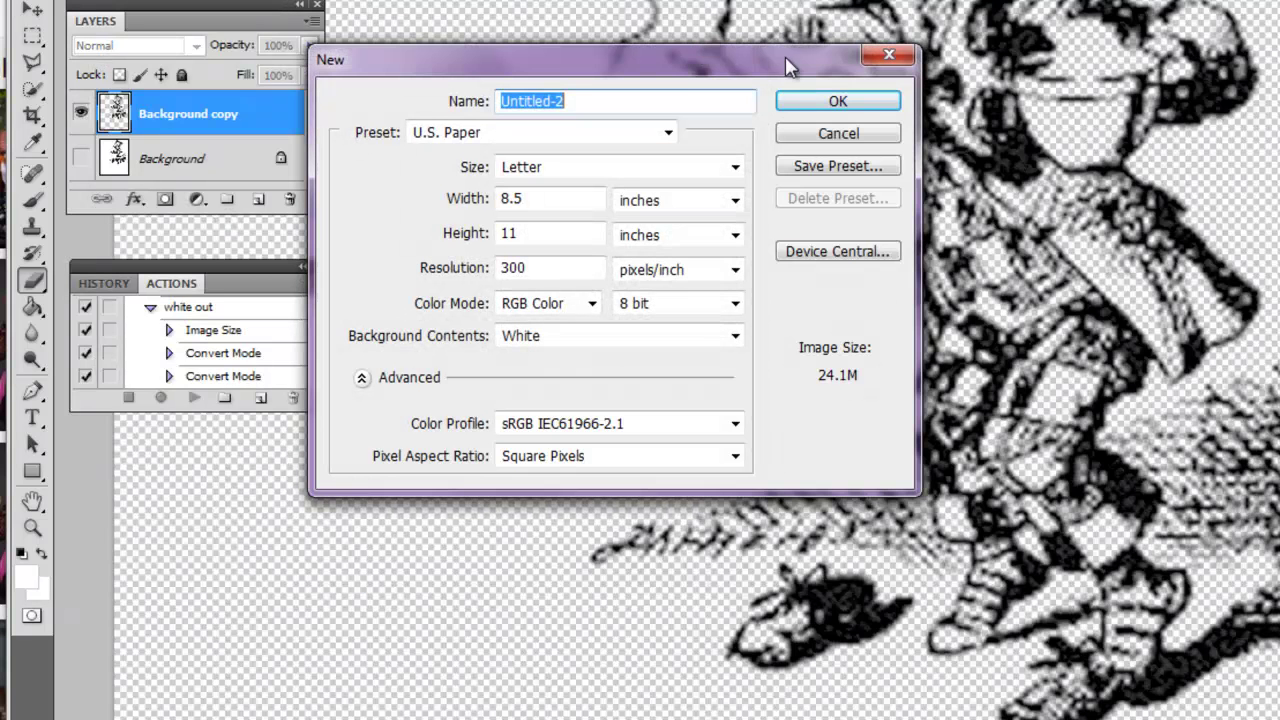
click(838, 101)
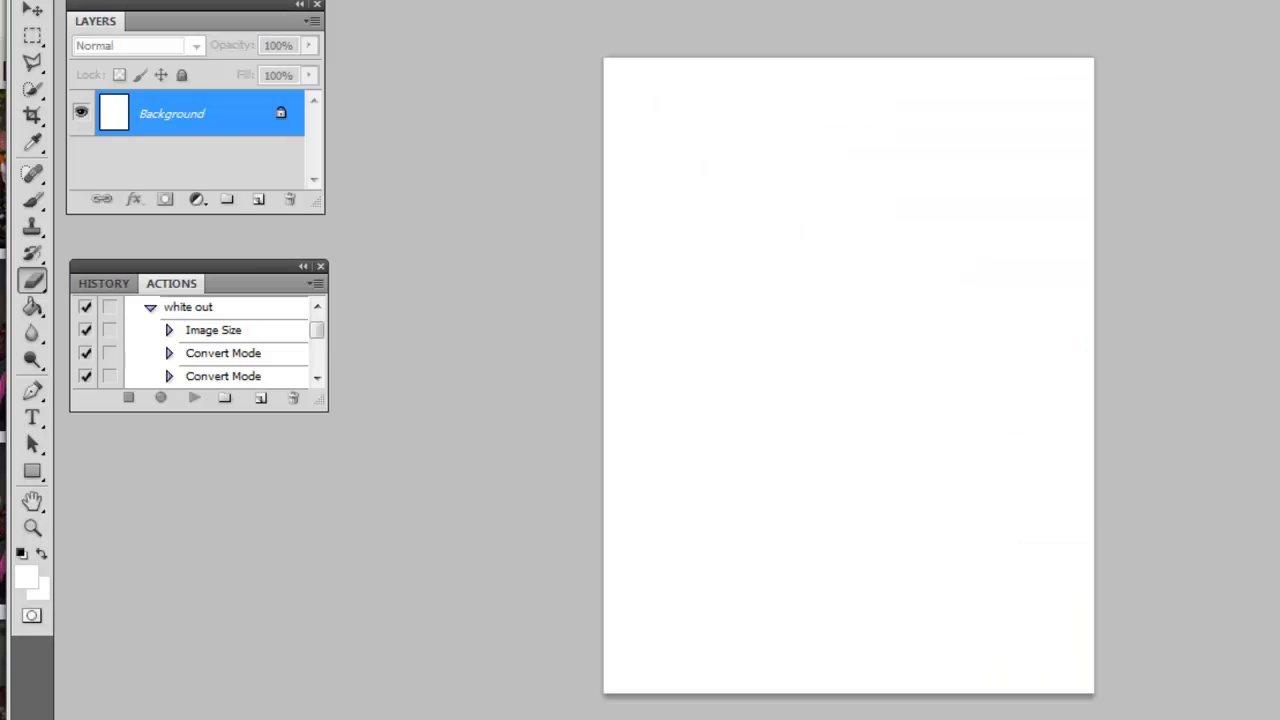
Bring the small Mad Hatter image into the new document and scale it up to fill the page's upper right area
drag(640, 360, 842, 491)
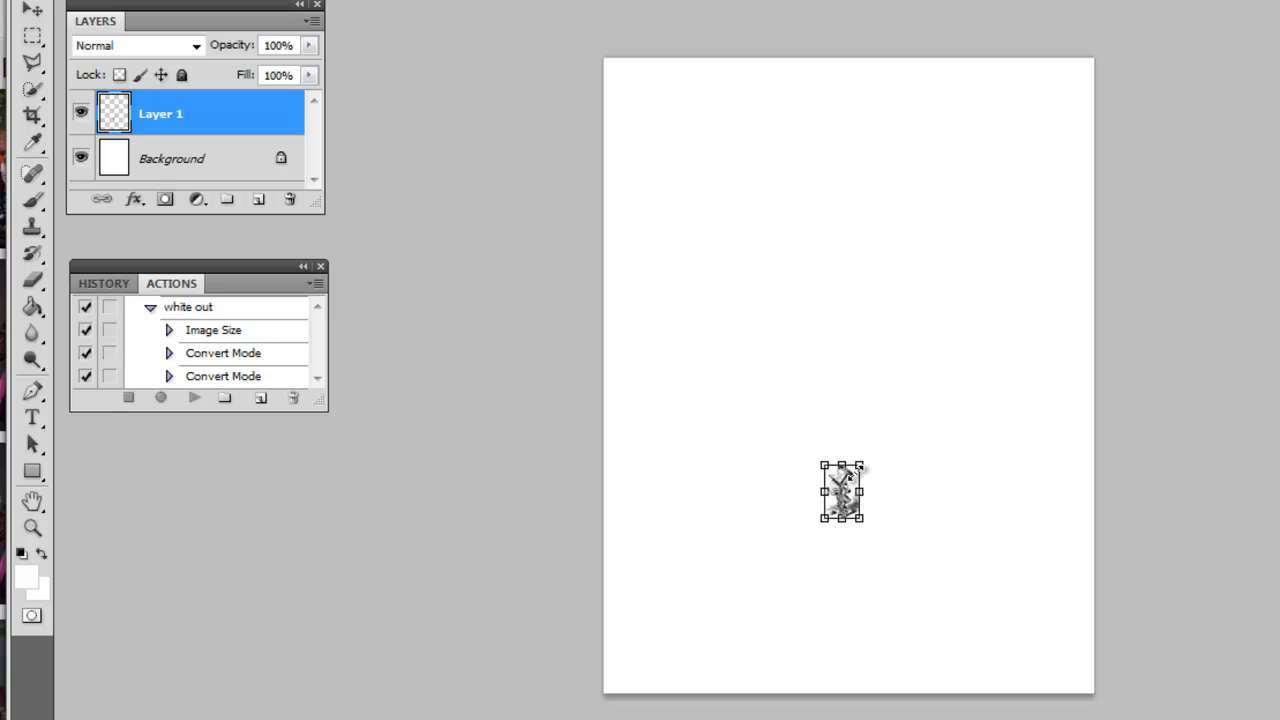
drag(859, 465, 1069, 72)
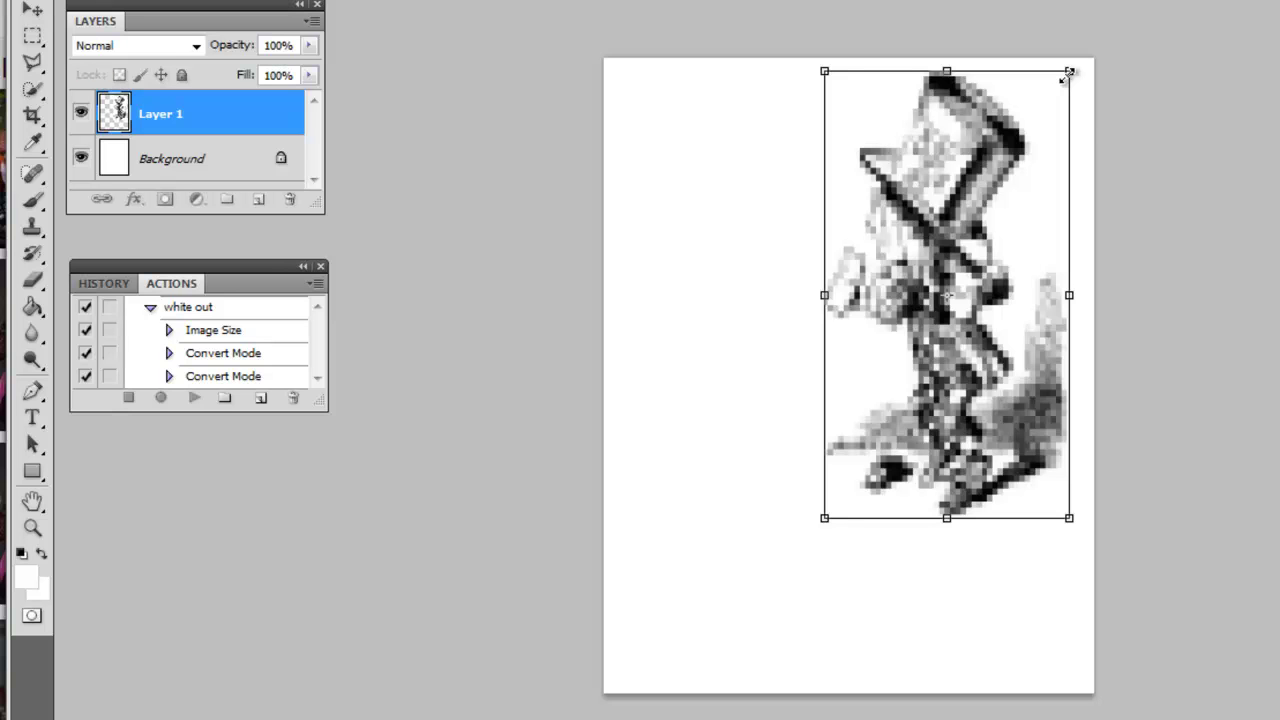
key(Return)
key(e)
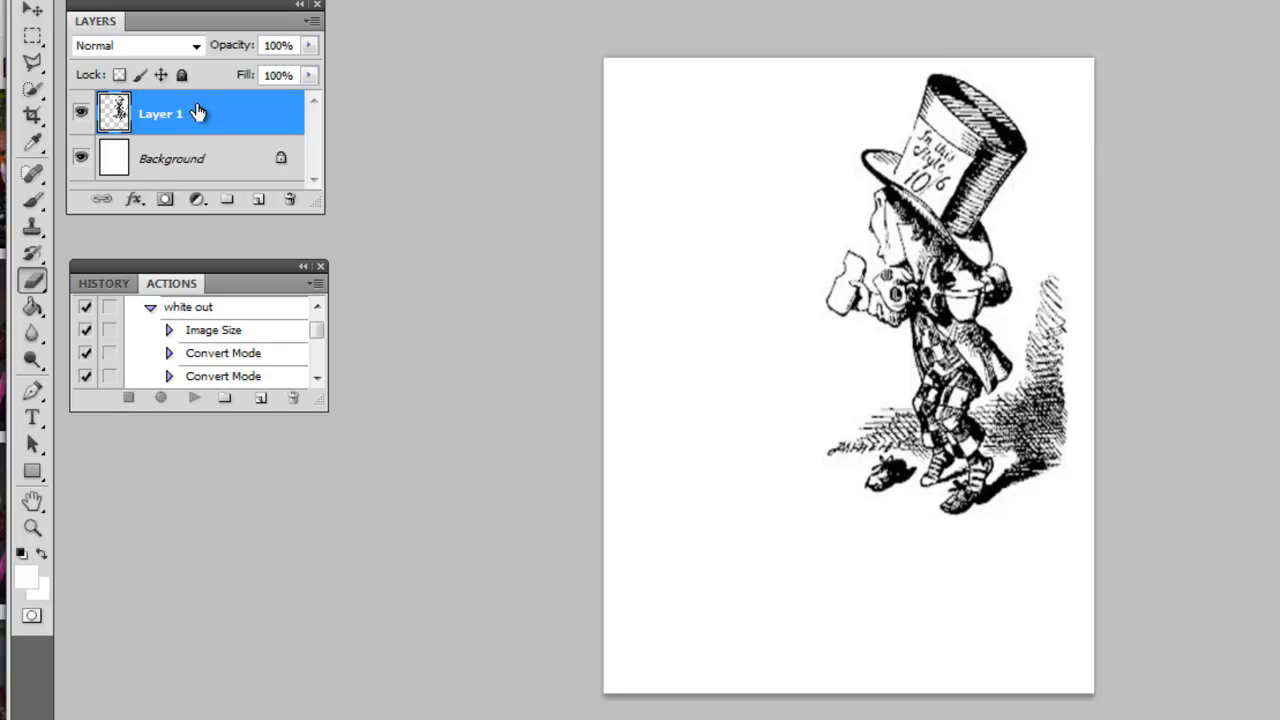
Play the "white out" action on the Mad Hatter document, continuing past the unavailable Convert Mode command and flattening the image, and inspect the artwork
click(218, 310)
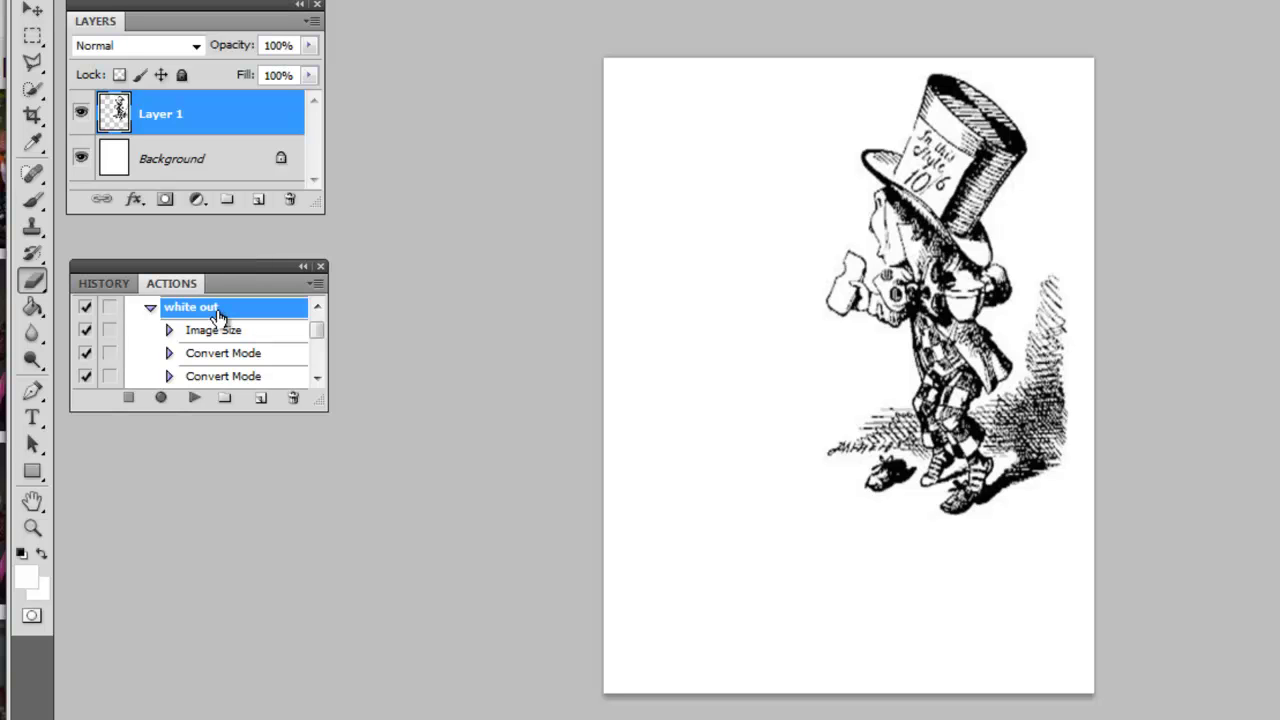
click(193, 399)
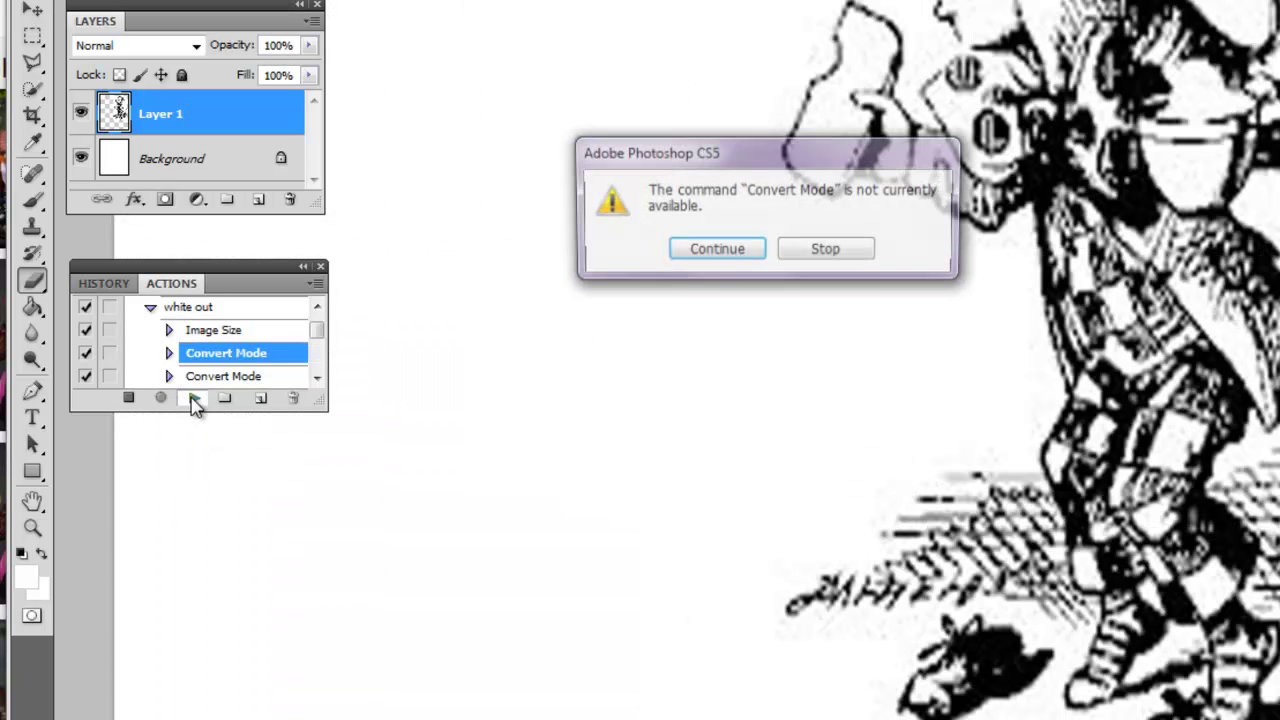
click(704, 252)
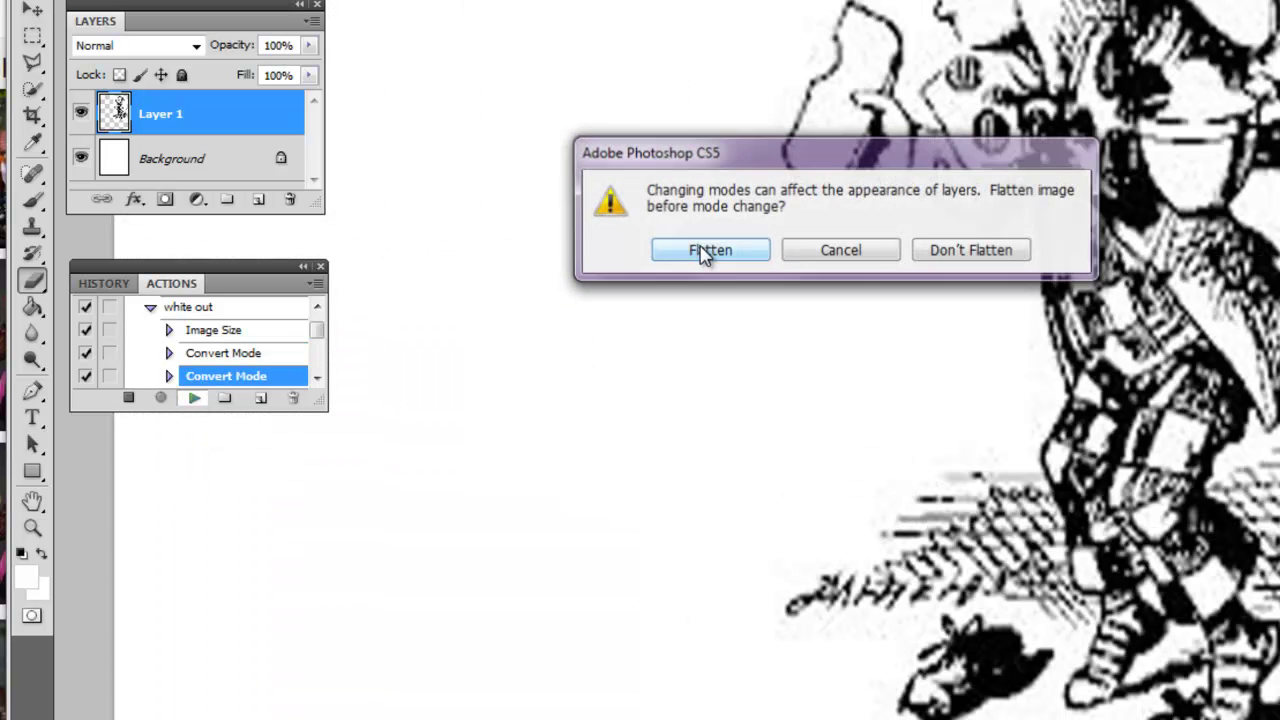
click(703, 251)
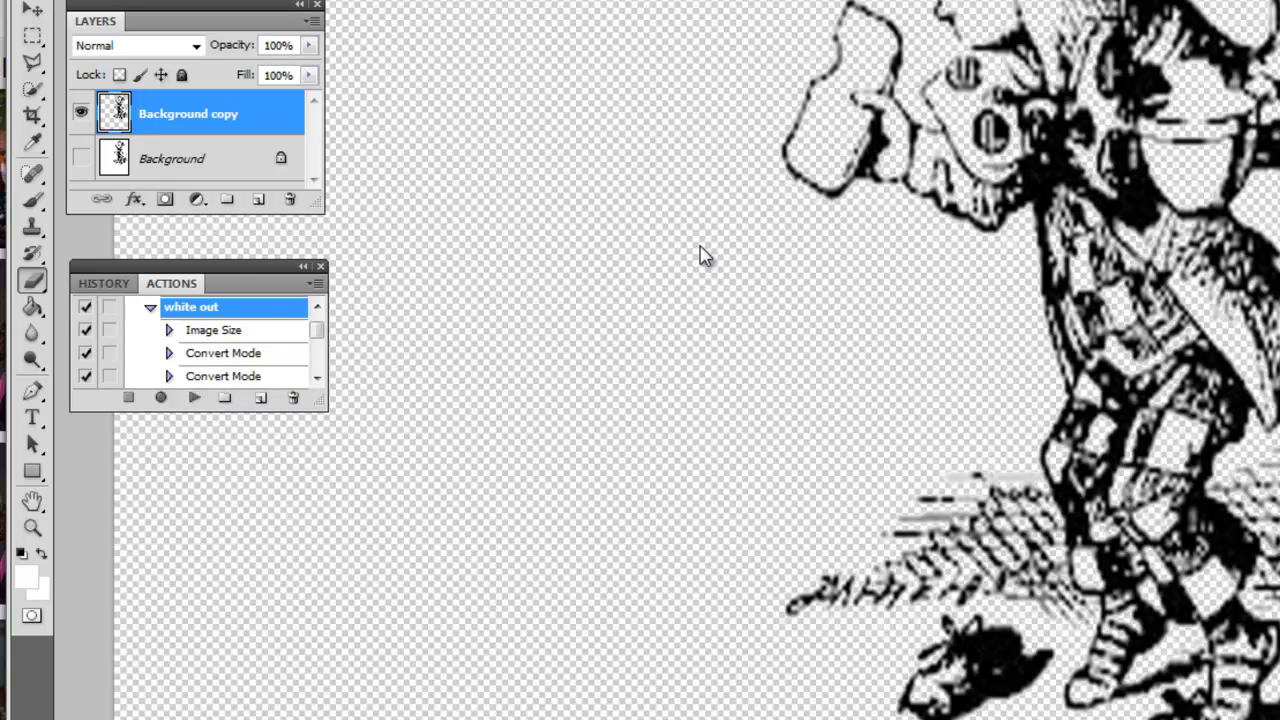
scroll(1030, 360, up, 10)
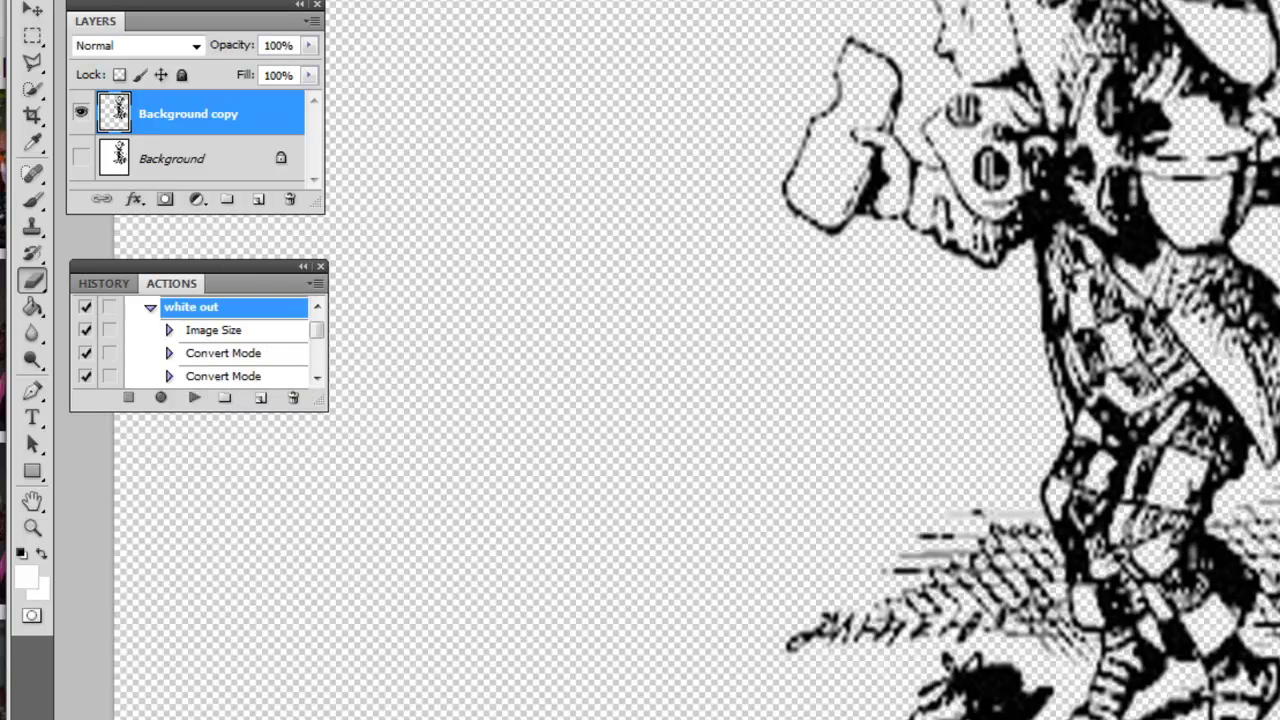
scroll(1020, 110, up, 2)
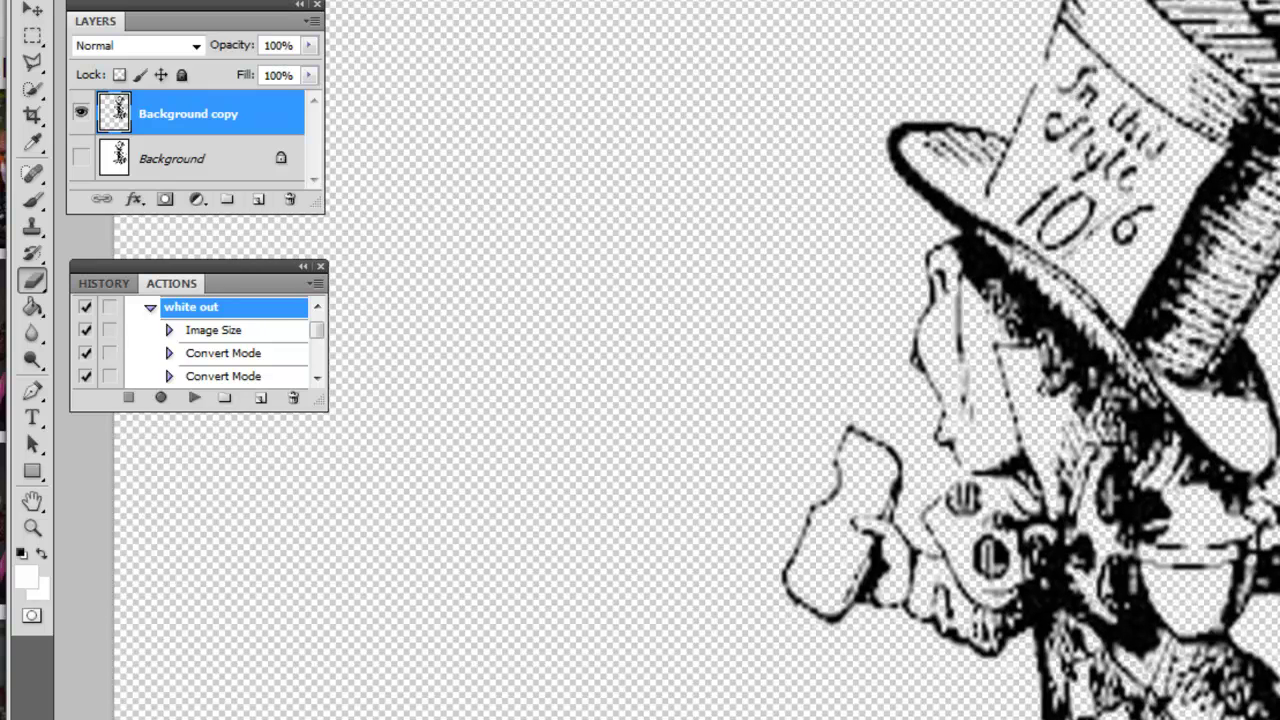
Create another blank U.S. Paper Letter document at 300 pixels/inch, RGB Color, with white background contents
key(alt+f)
key(Escape)
key(ctrl+n)
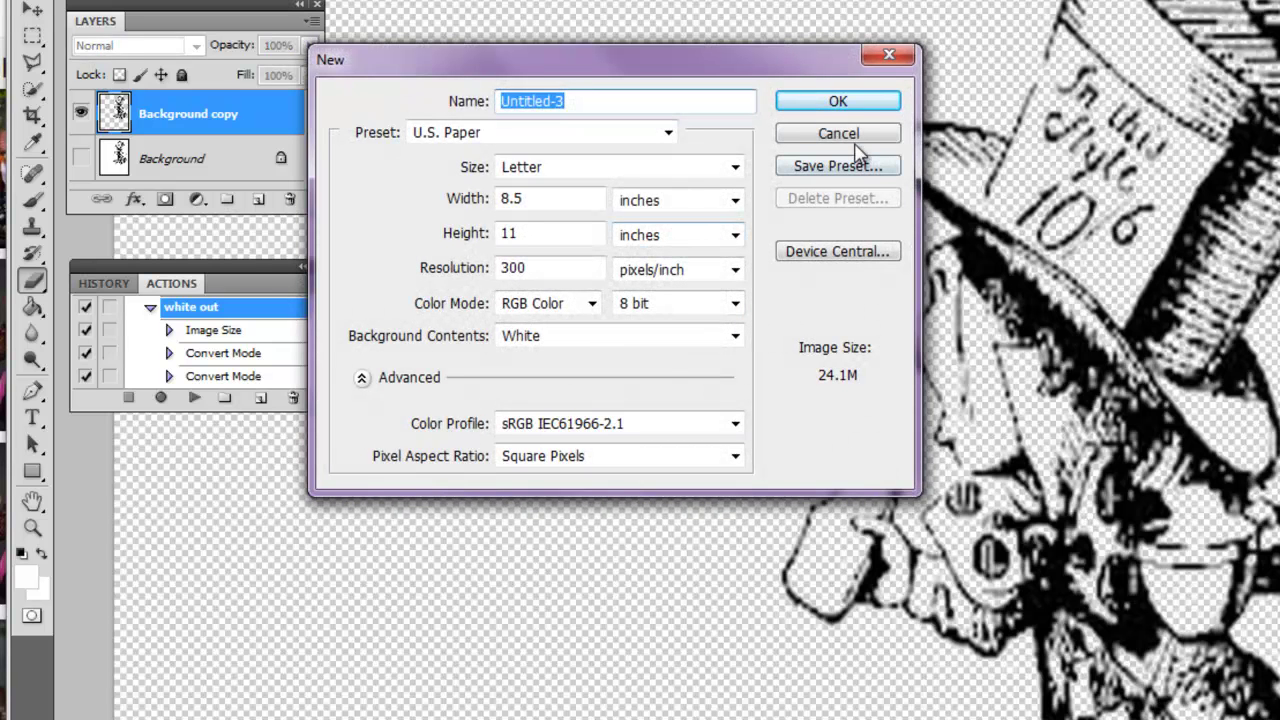
click(860, 104)
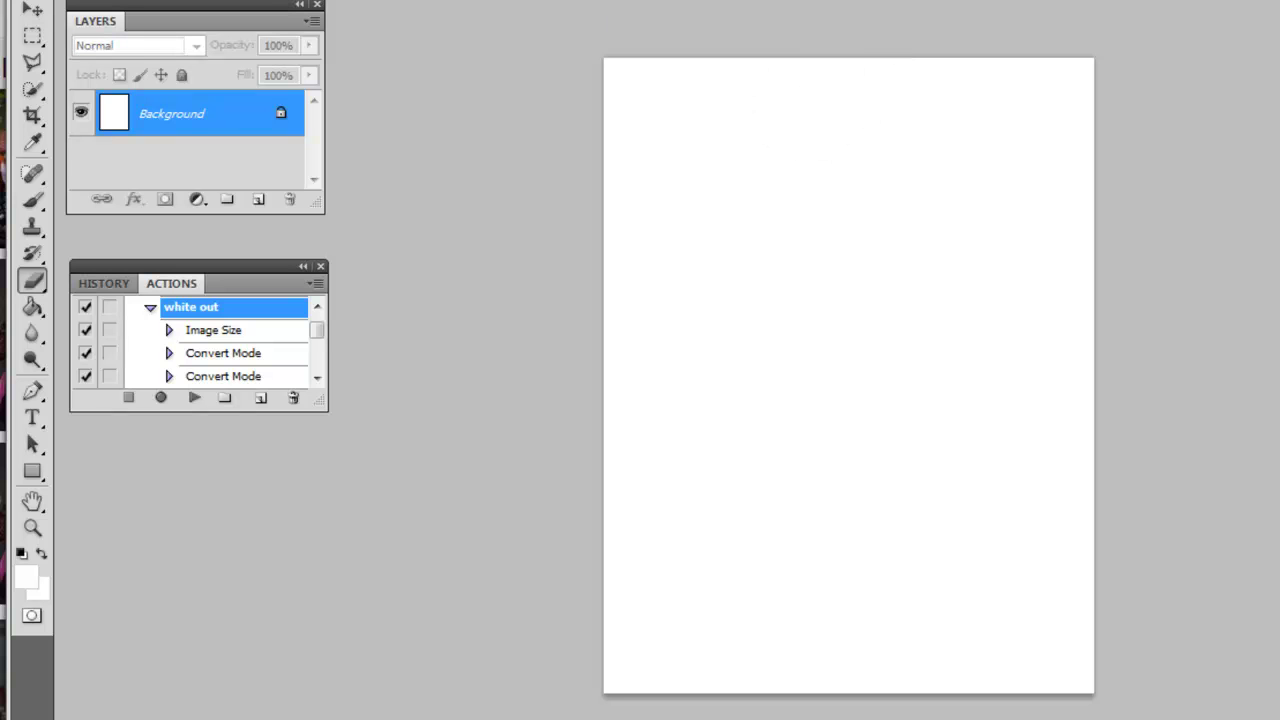
Float the processed Mad Hatter document over the blank page and fit its whole artwork on screen
drag(290, 2, 284, 187)
click(616, 178)
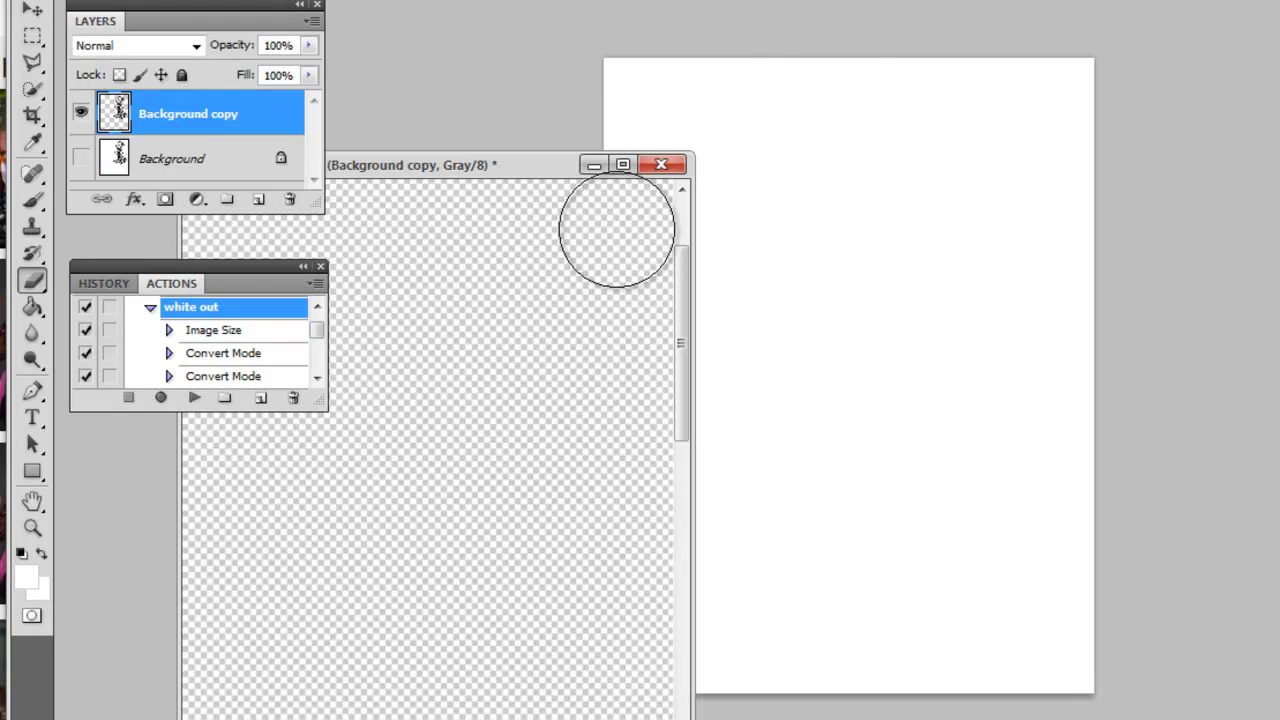
drag(193, 106, 193, 120)
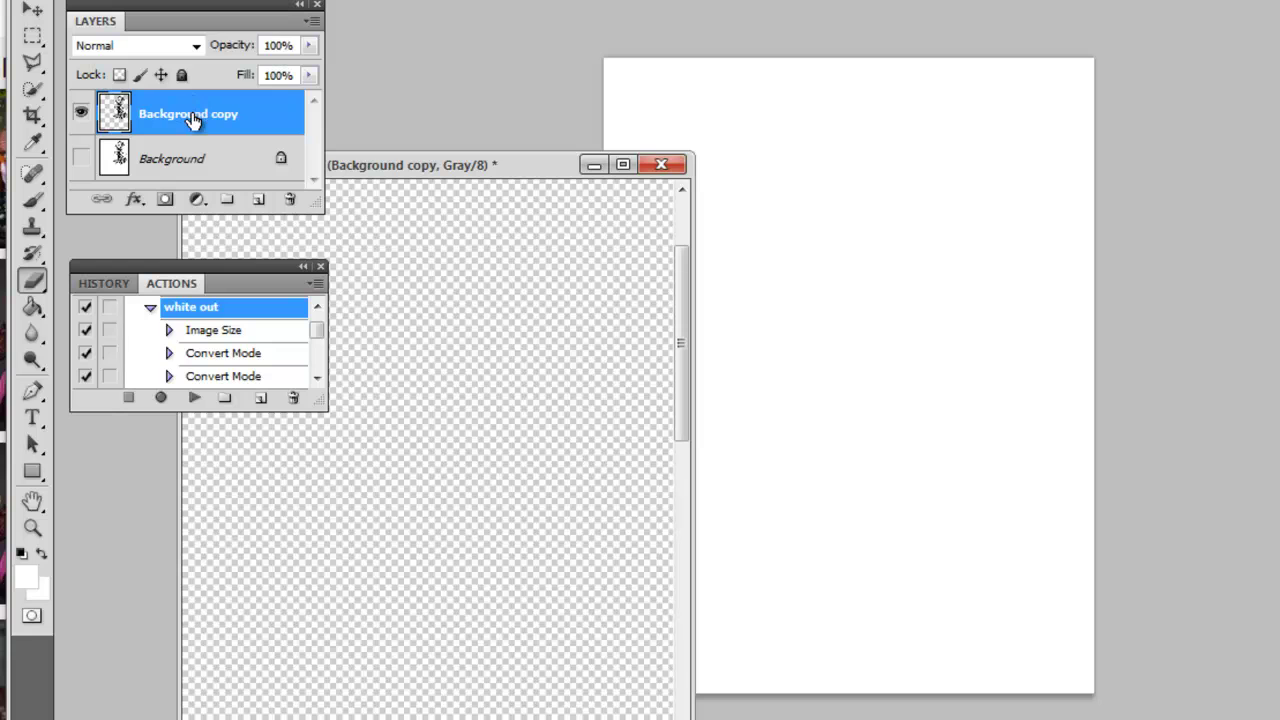
click(160, 0)
click(160, 0)
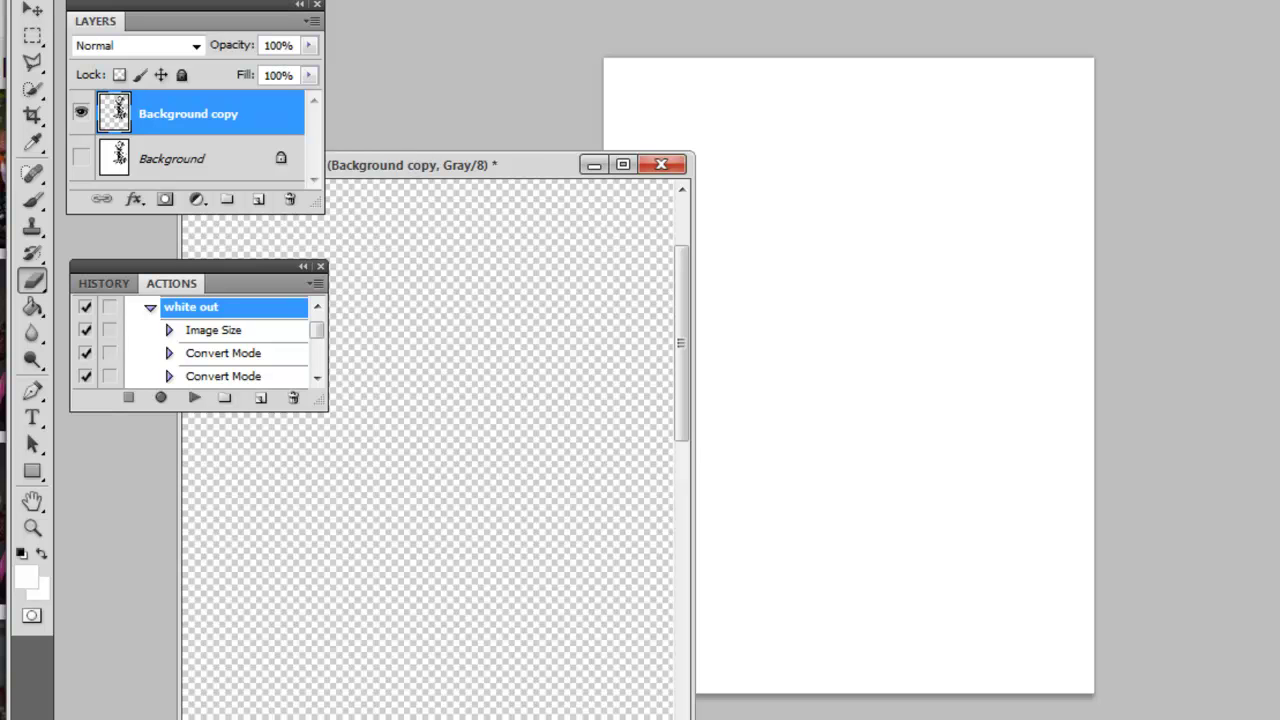
key(alt+v)
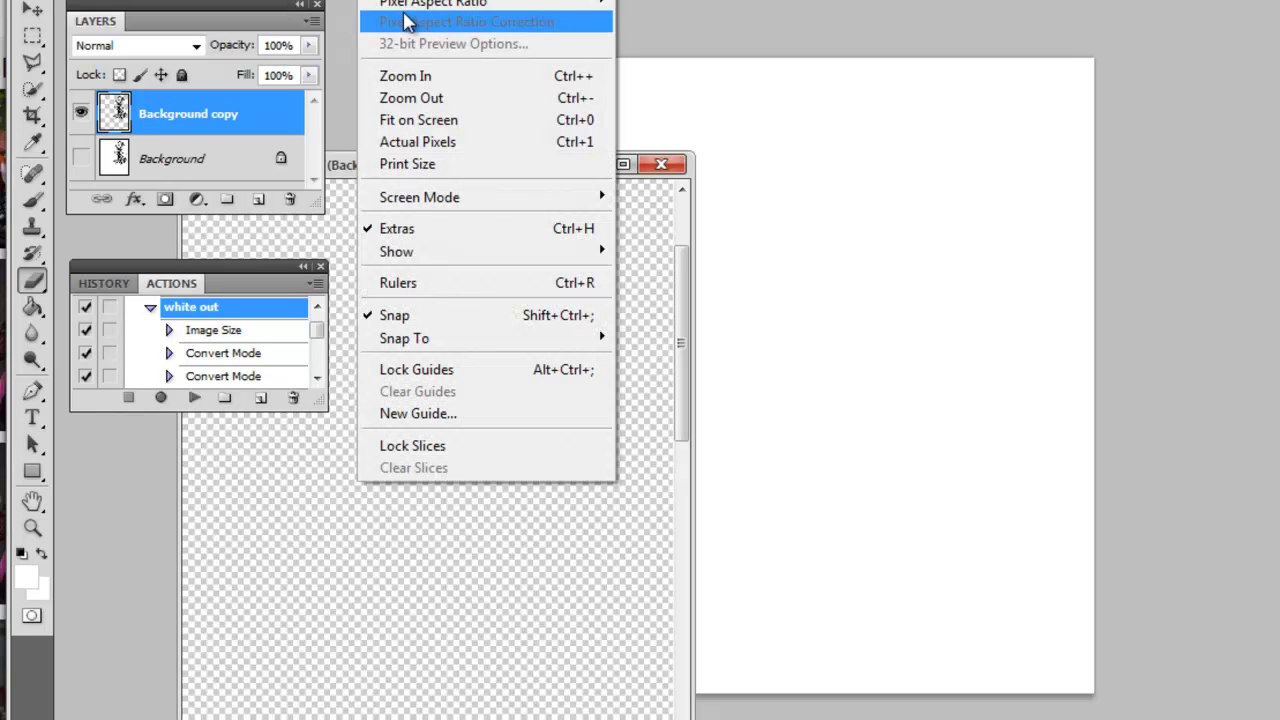
click(410, 120)
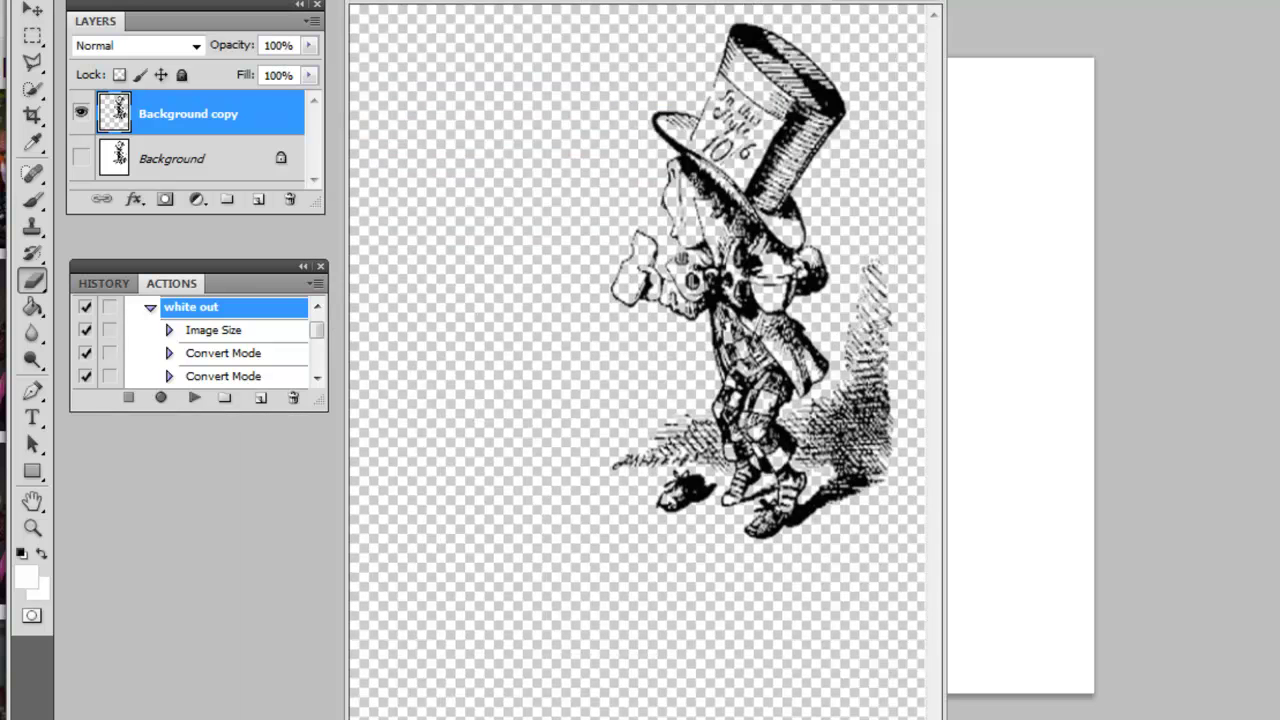
Resample the processed Mad Hatter image to a resolution of 300 pixels/inch
key(alt+i)
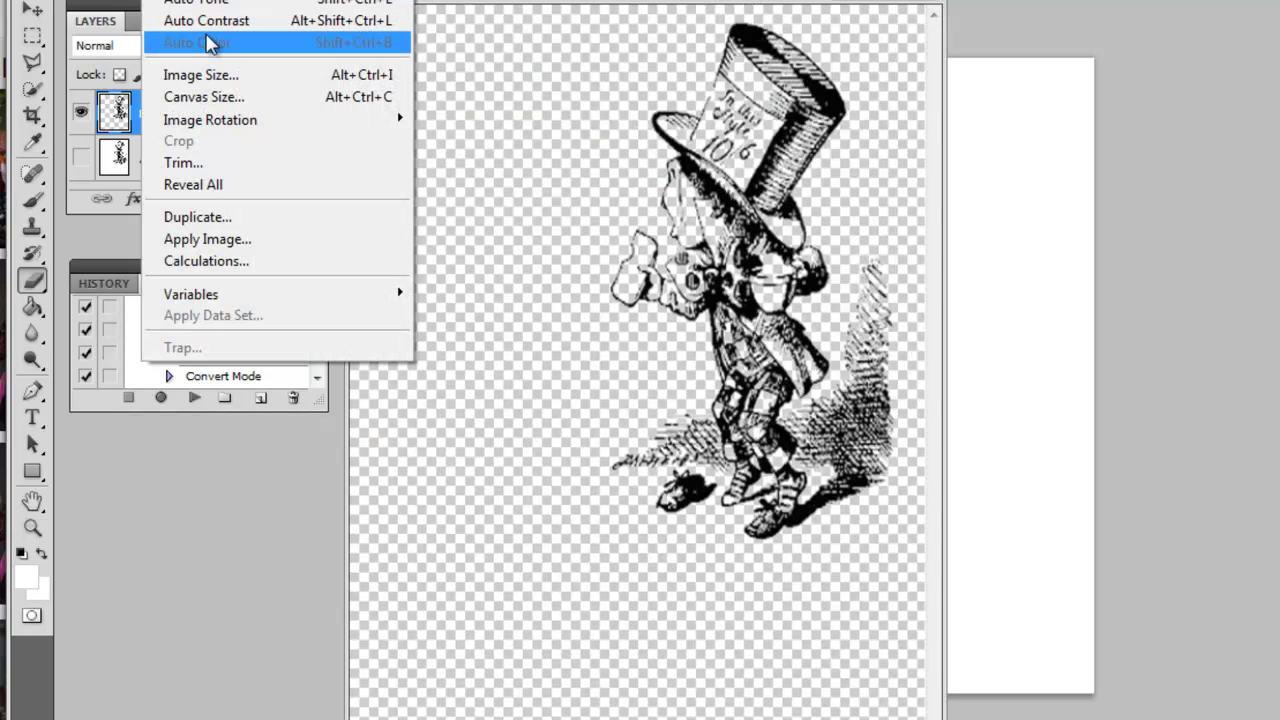
click(205, 76)
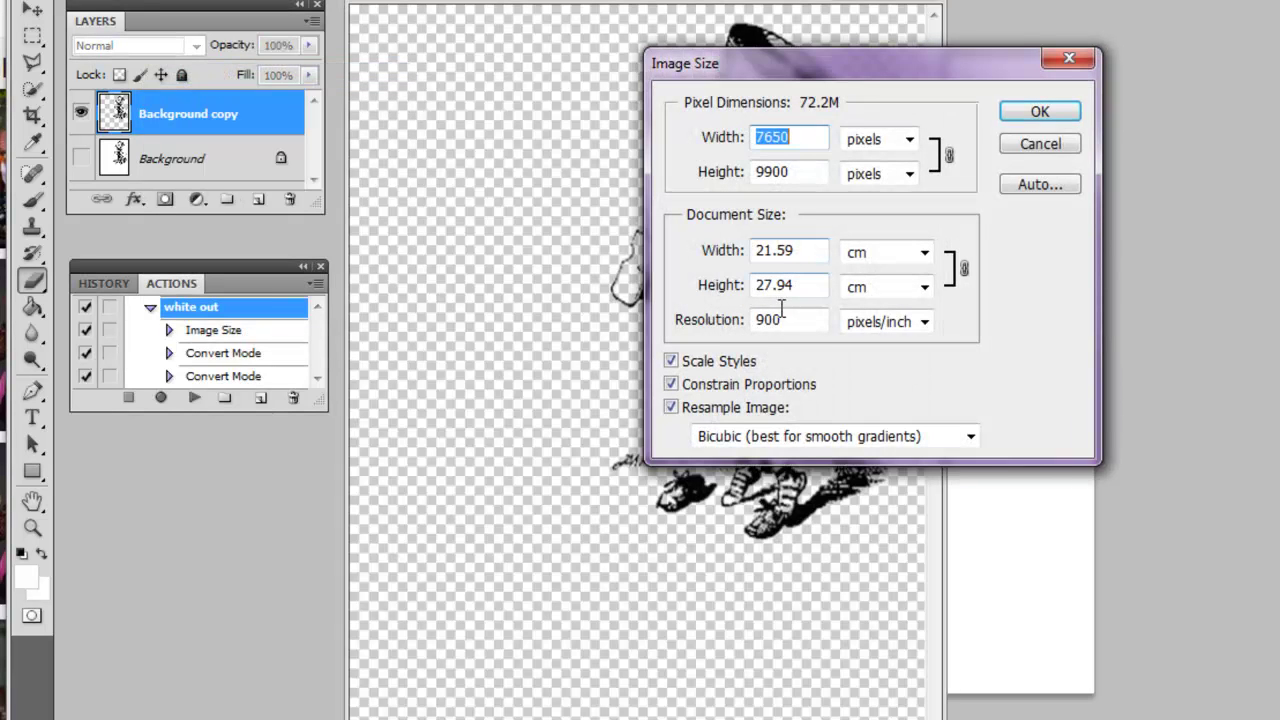
double_click(765, 317)
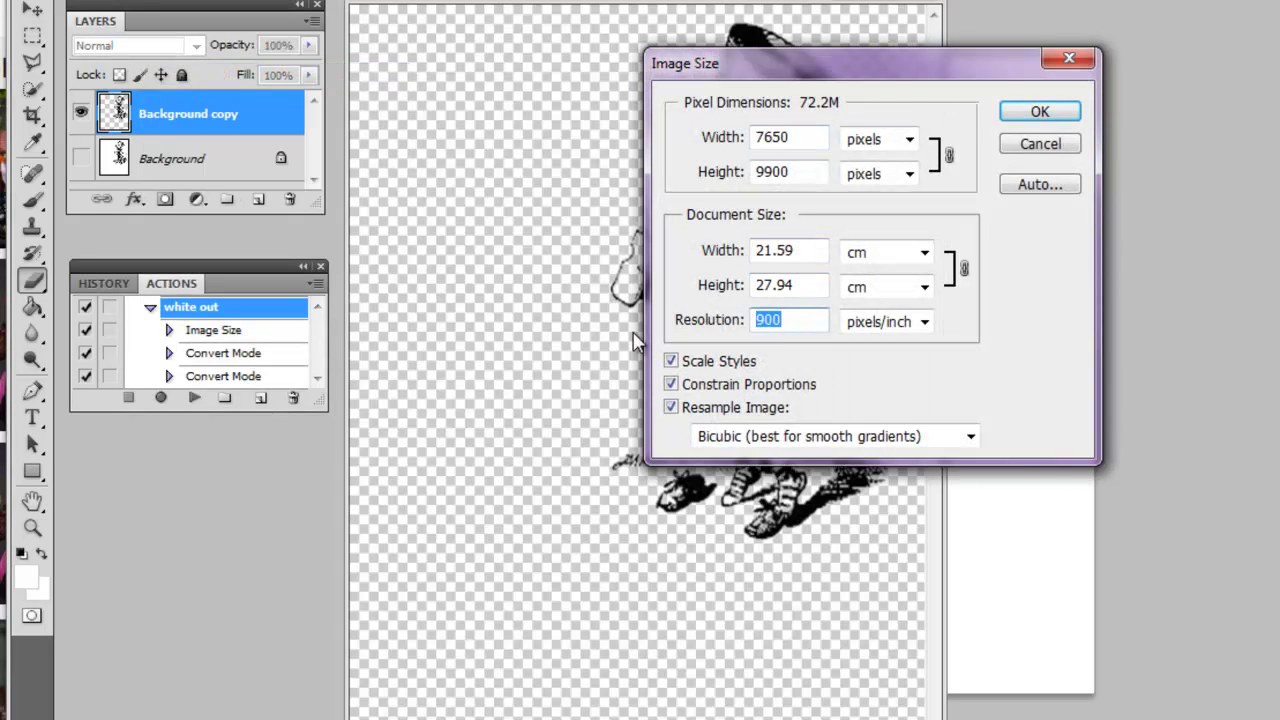
text(300)
key(Return)
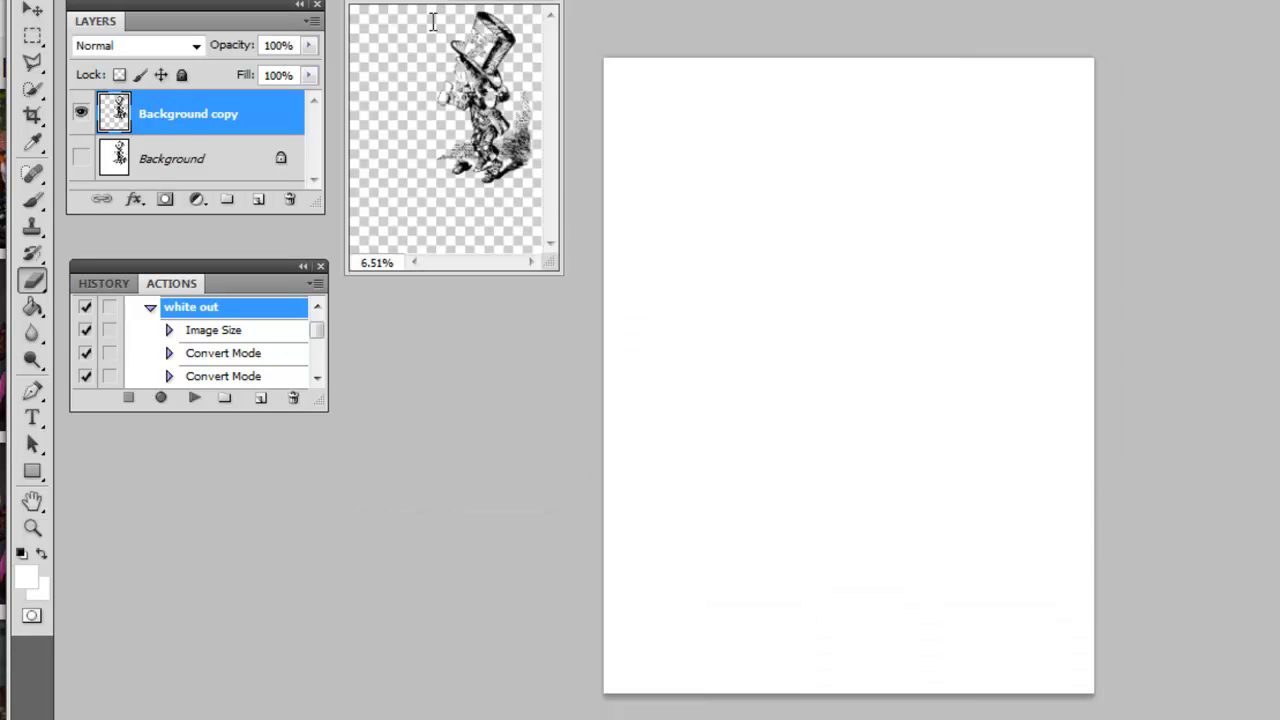
Copy the Background copy layer into the blank Letter document and position the Mad Hatter fully within the upper part of the page
drag(116, 113, 781, 207)
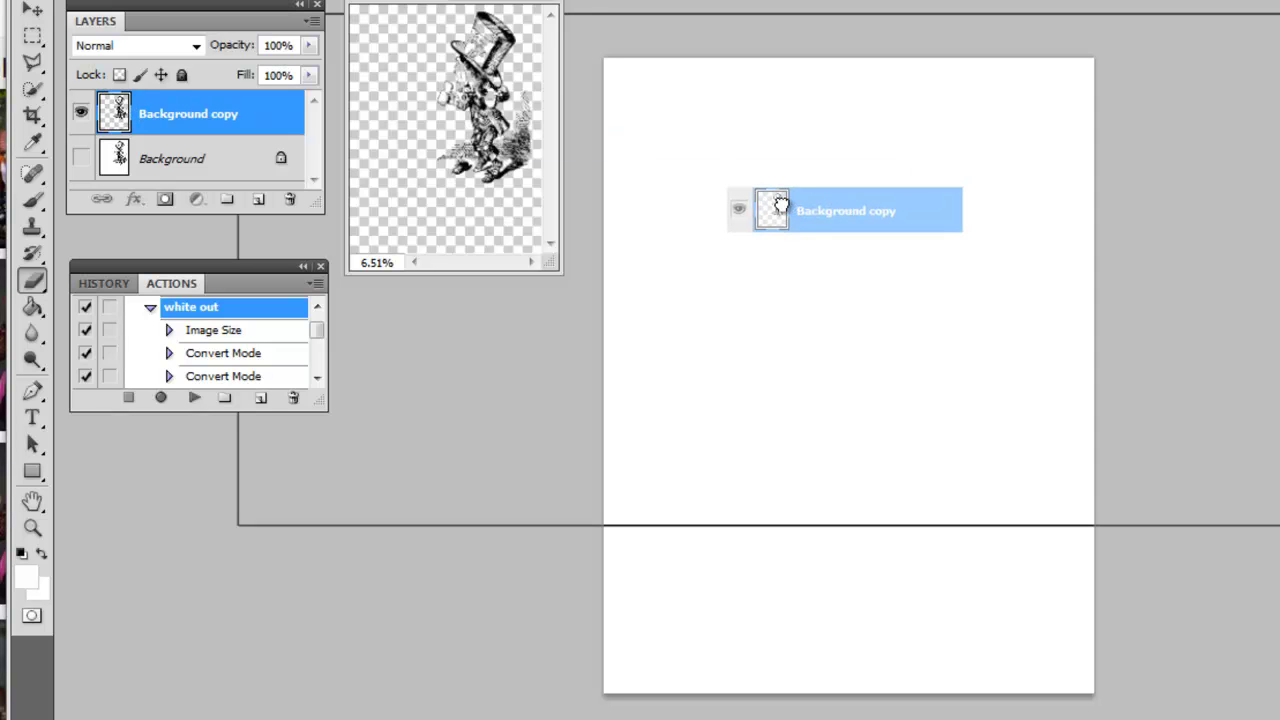
drag(781, 207, 785, 206)
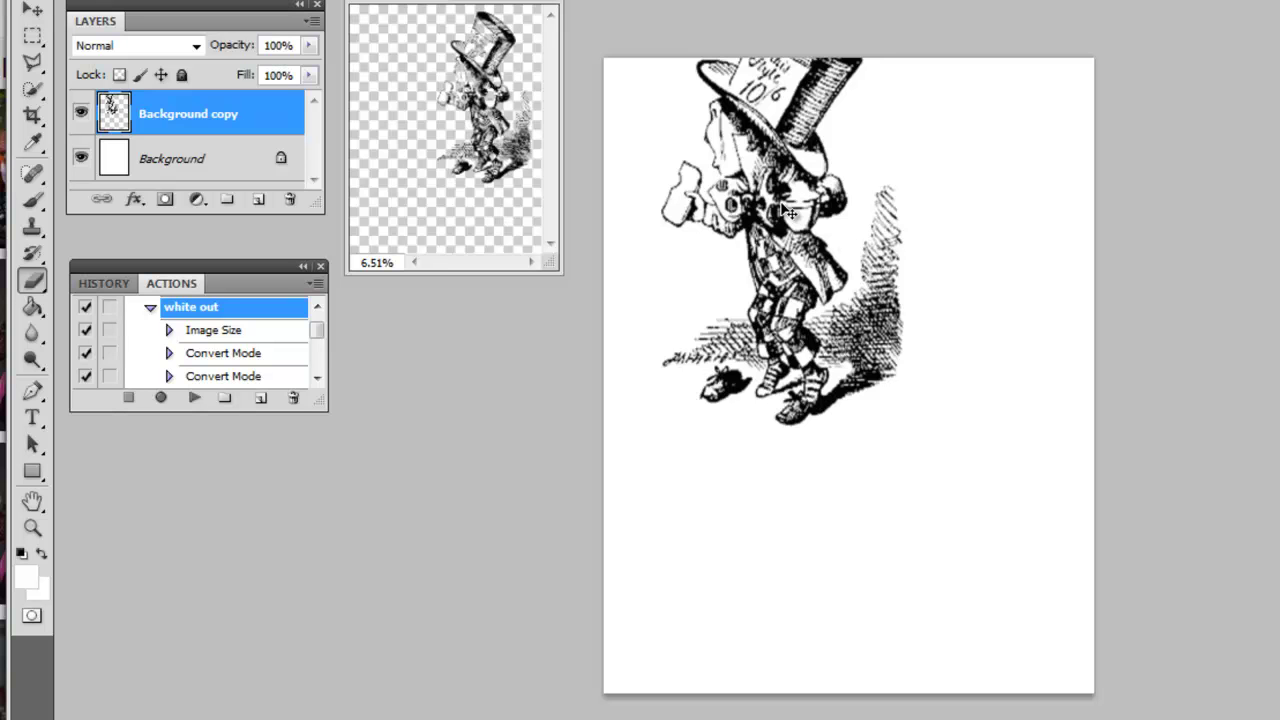
drag(789, 212, 863, 311)
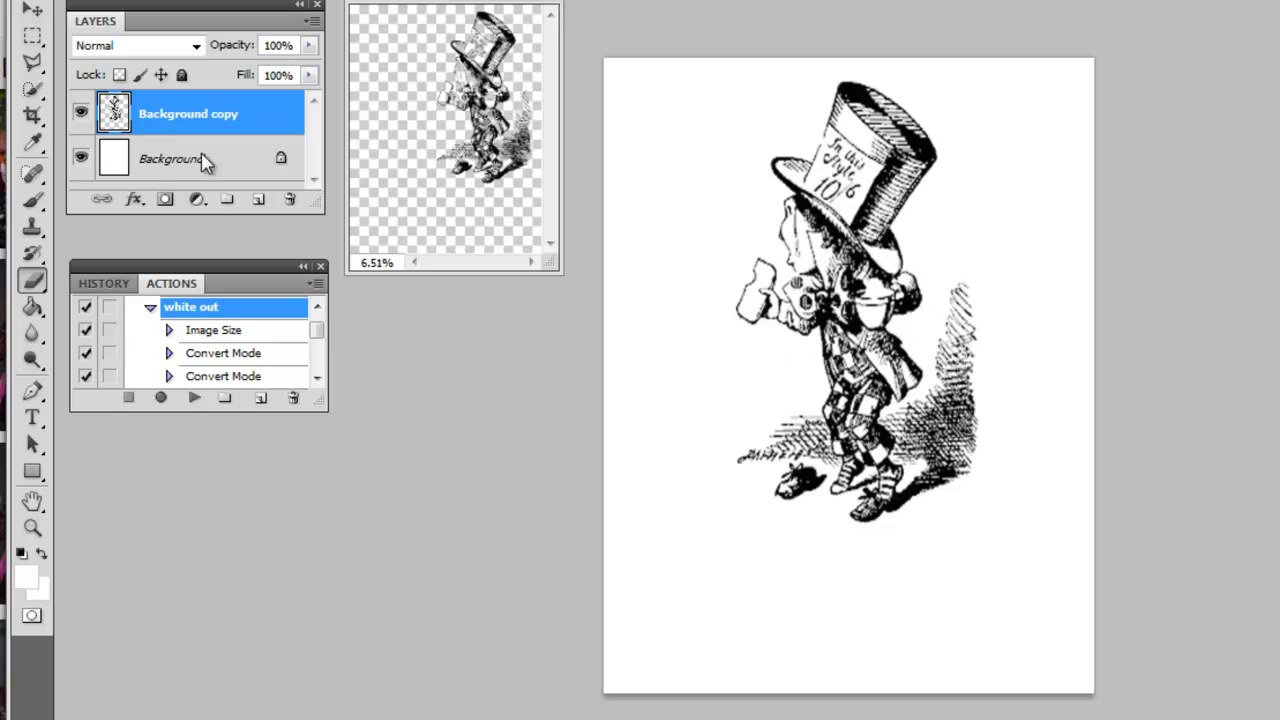
Add a new layer directly beneath the Background copy layer and set the foreground color to yellow
click(258, 203)
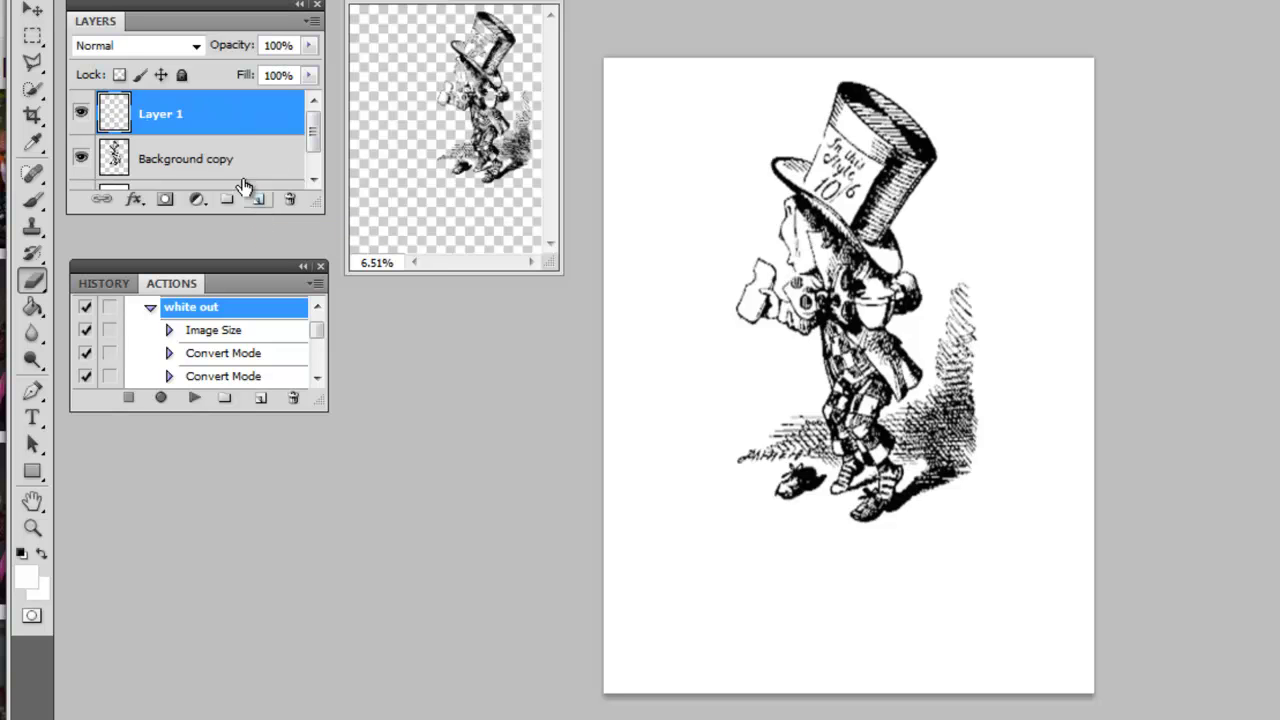
drag(217, 116, 215, 170)
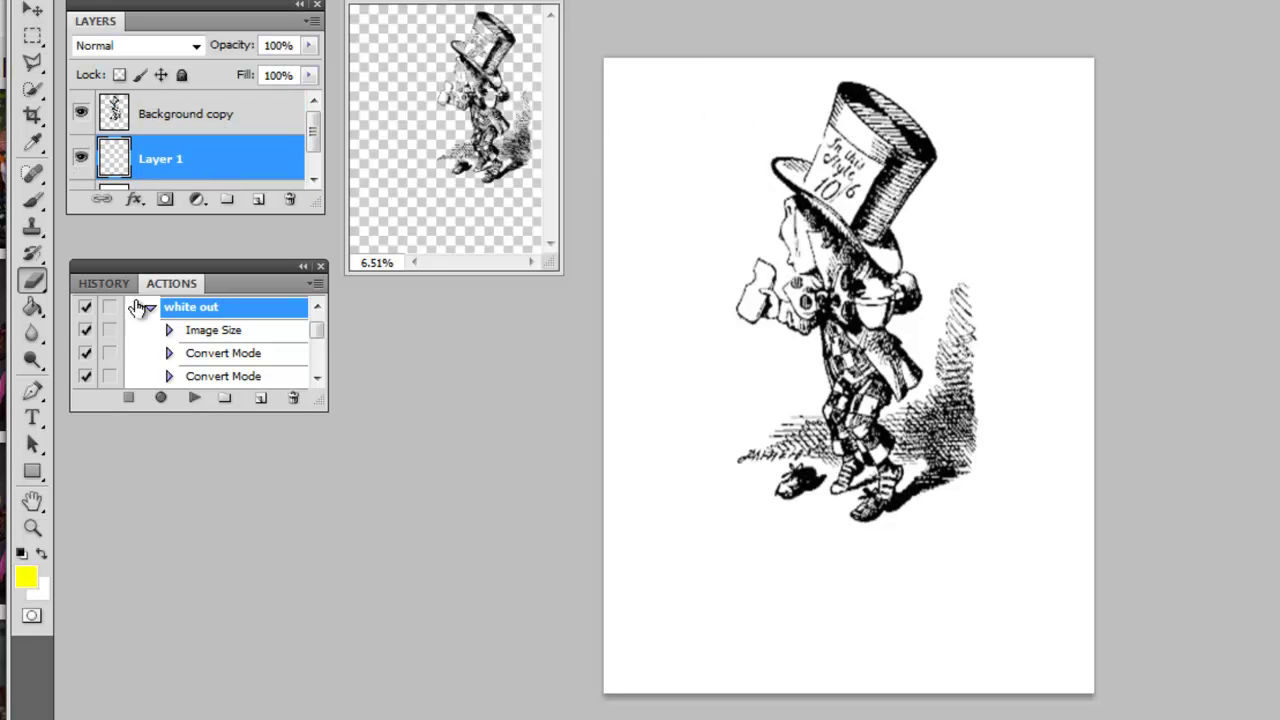
Choose the soft round brush with 0% hardness for the Brush tool and shrink it enough to paint the bow tie's details
click(33, 201)
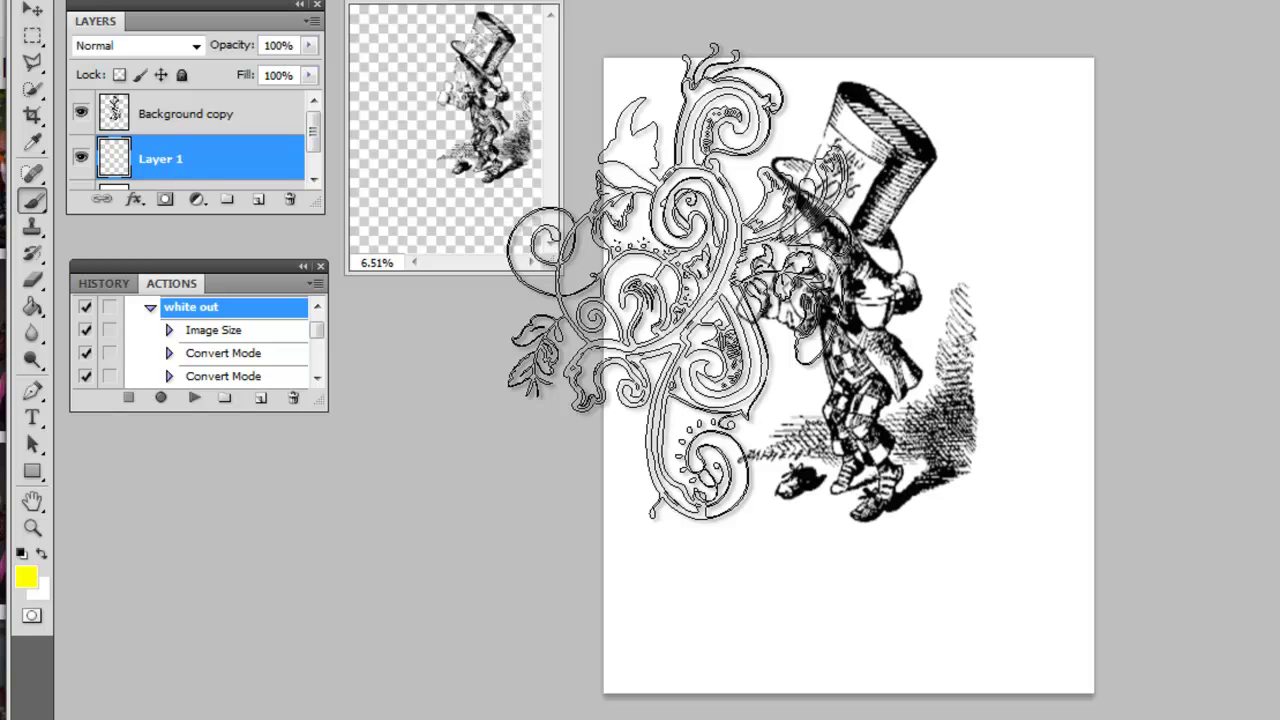
right_click(690, 282)
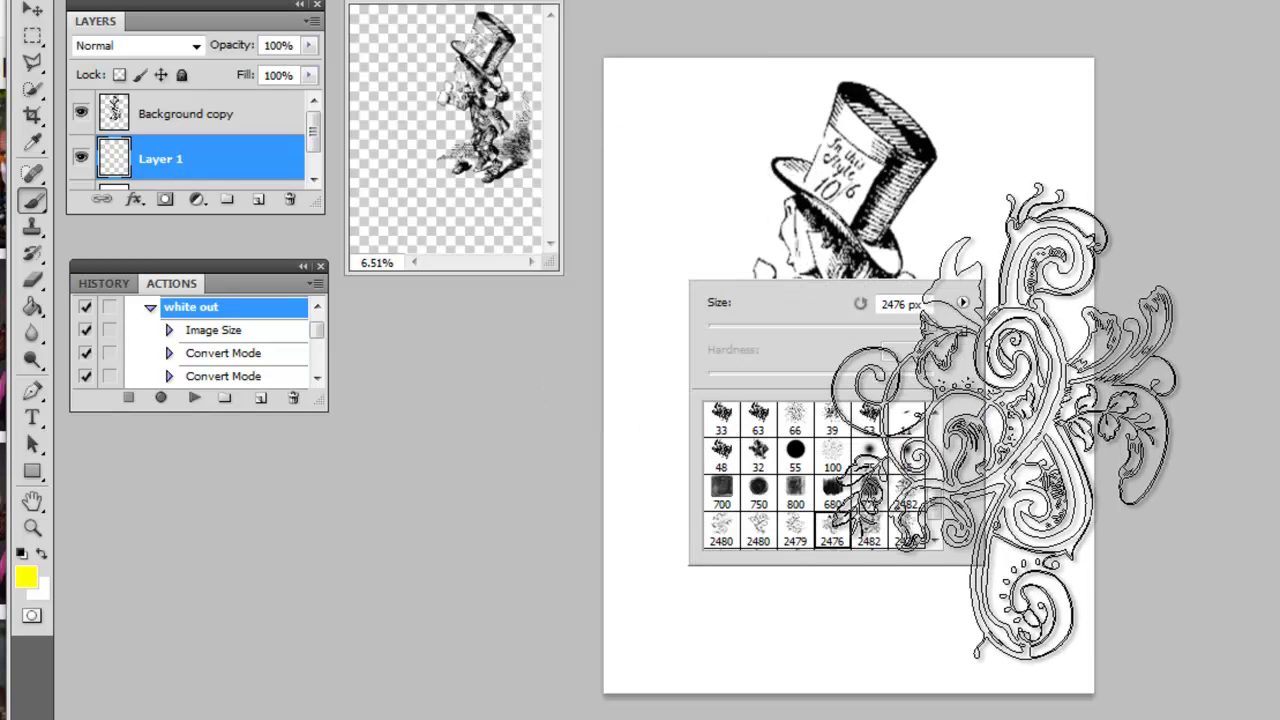
click(939, 434)
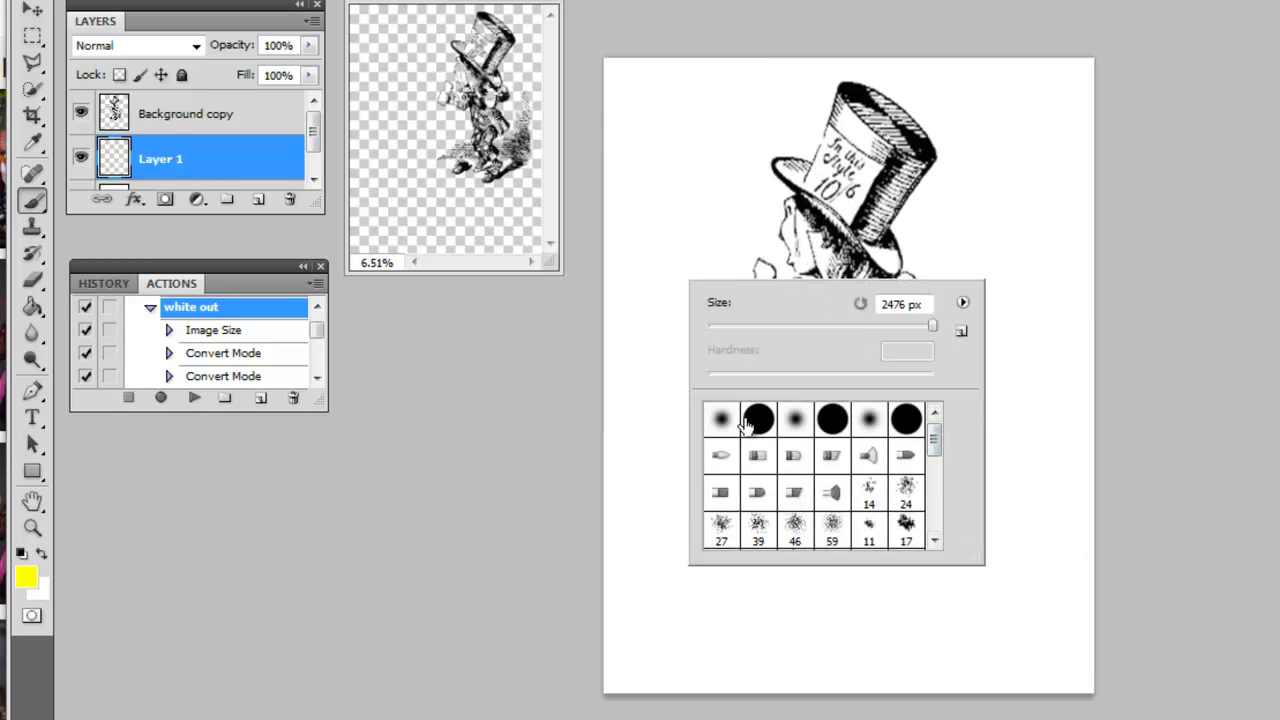
click(738, 423)
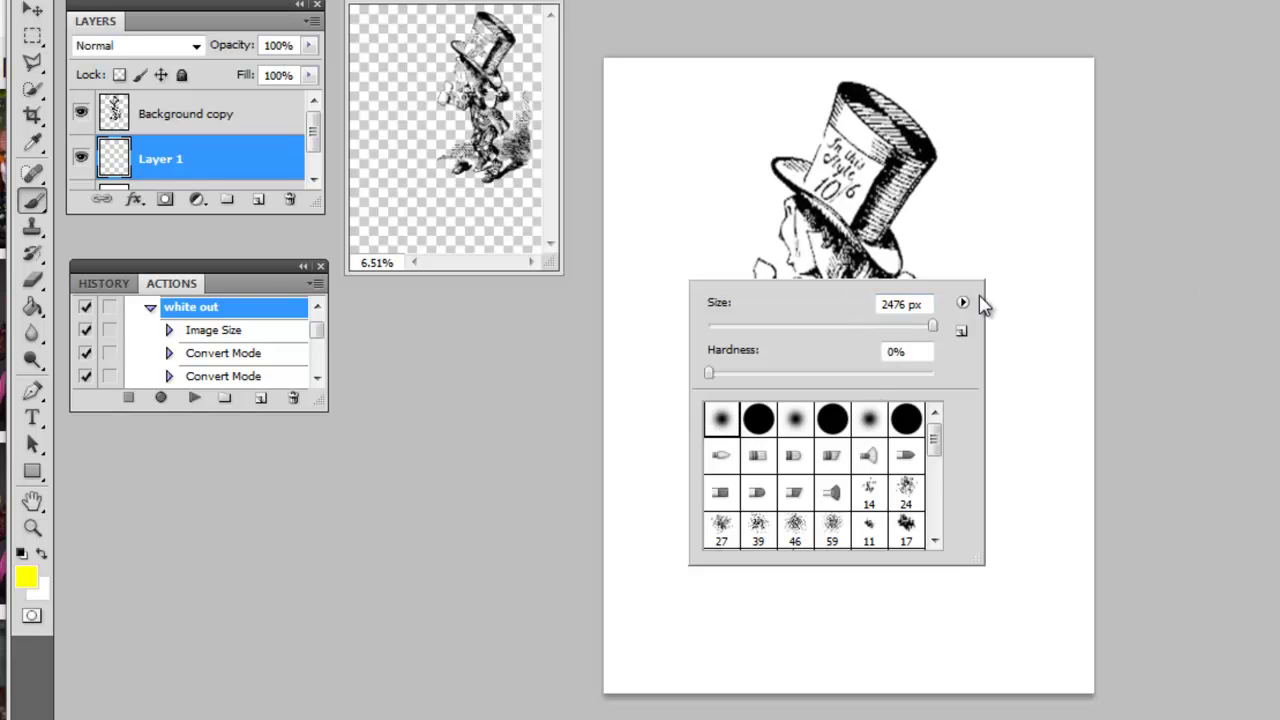
click(349, 456)
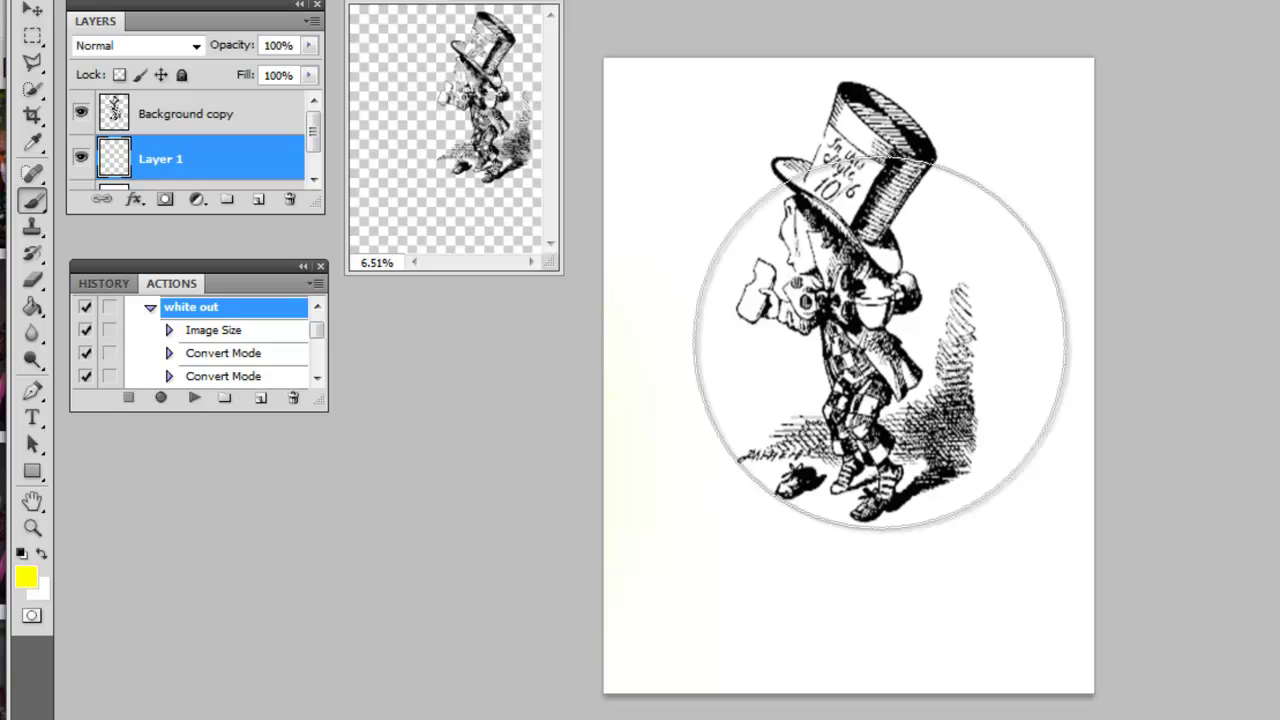
key(bracketleft)
key(bracketleft)
key(bracketleft)
key(bracketleft)
key(bracketleft)
key(bracketleft)
key(bracketleft)
key(bracketleft)
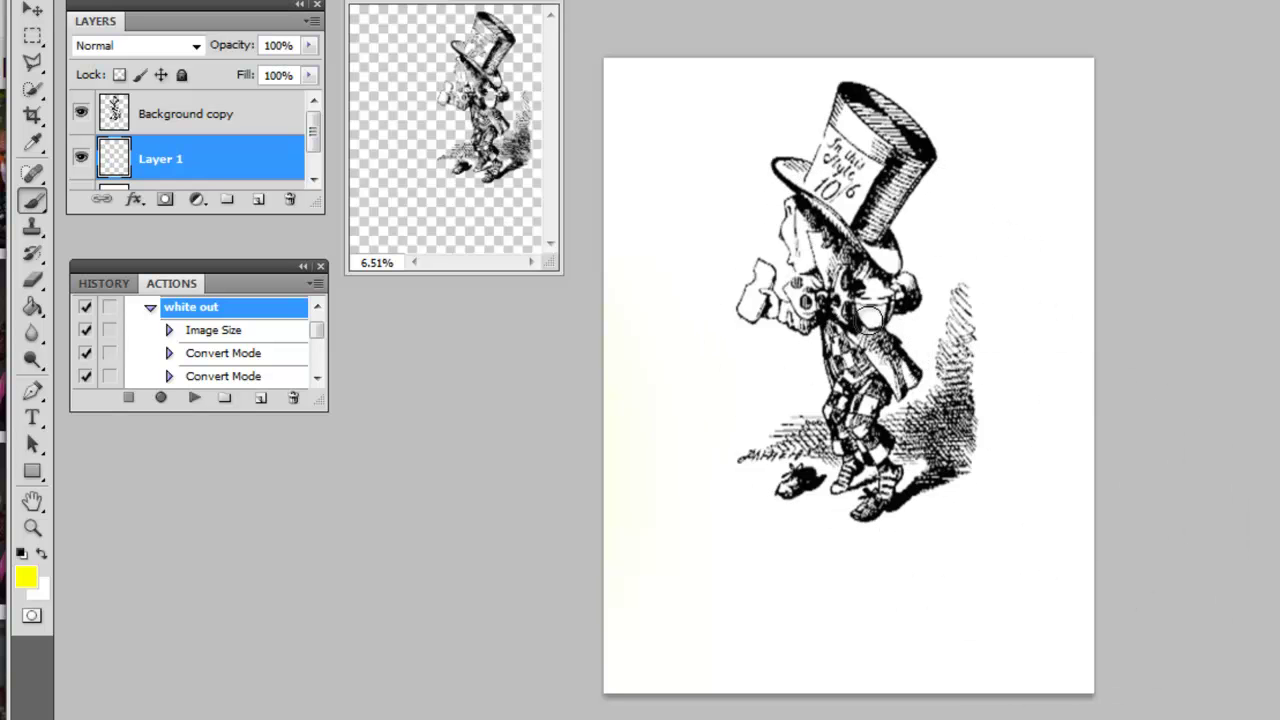
Paint the Mad Hatter's bow tie and the price card on his hat yellow on Layer 1, beneath the line art
click(841, 304)
mouse_move(843, 303)
mouse_down()
mouse_move(845, 292)
mouse_move(848, 305)
mouse_move(794, 288)
mouse_move(822, 307)
mouse_up()
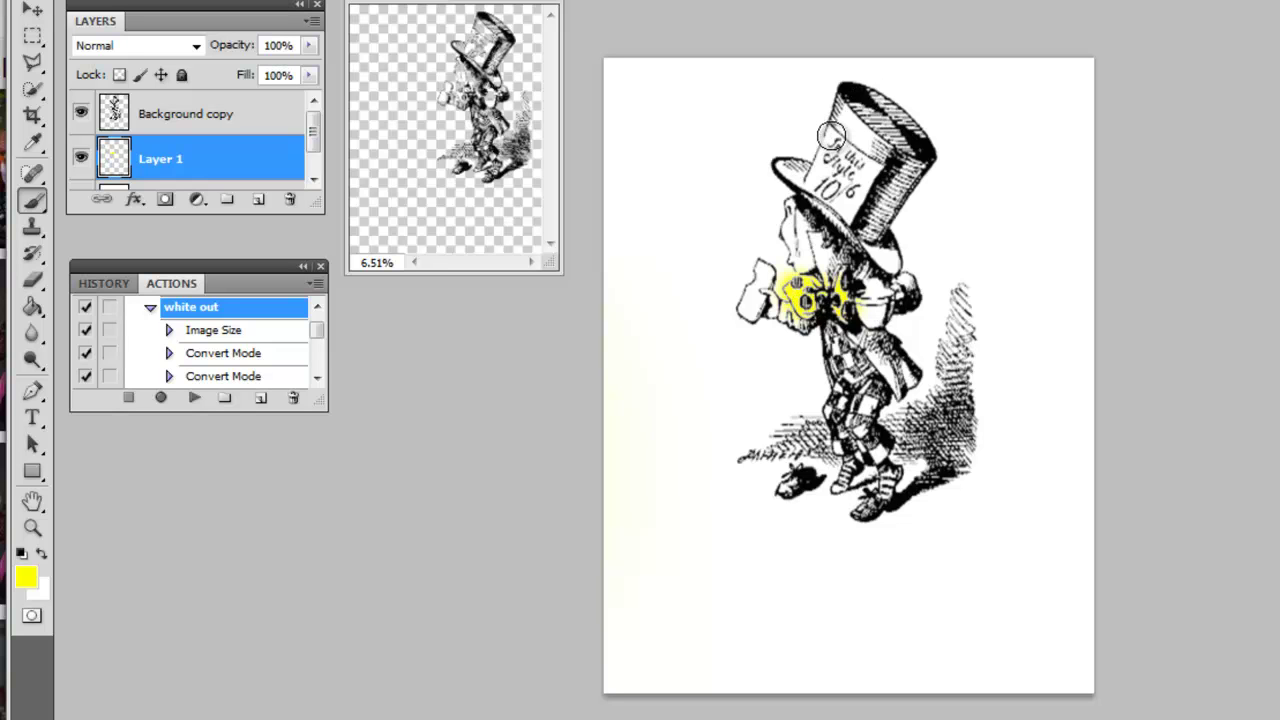
mouse_move(831, 135)
mouse_down()
mouse_move(817, 182)
mouse_move(839, 205)
mouse_move(863, 163)
mouse_move(839, 153)
mouse_move(842, 210)
mouse_up()
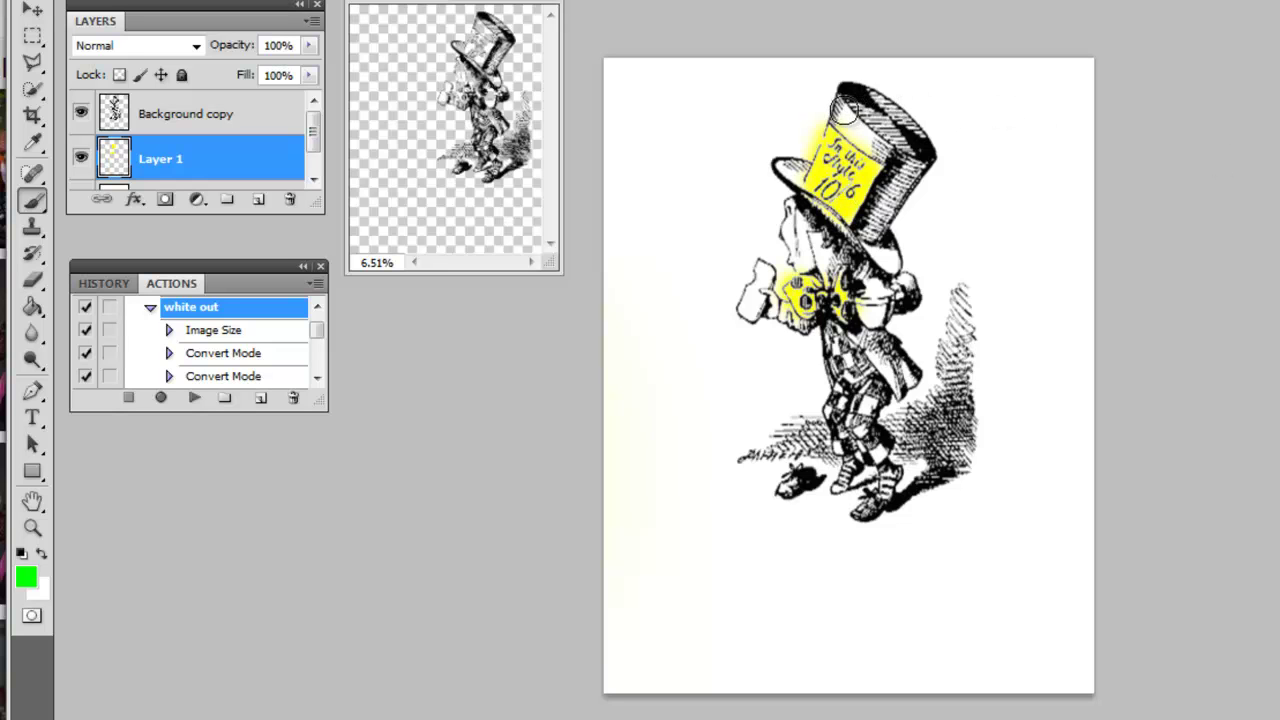
Change the foreground color to bright green and paint the hat's crown and brim around the yellow card on Layer 1
mouse_move(842, 112)
mouse_down()
mouse_move(906, 168)
mouse_move(884, 208)
mouse_move(922, 182)
mouse_move(919, 172)
mouse_move(871, 230)
mouse_move(891, 261)
mouse_move(829, 212)
mouse_move(805, 171)
mouse_up()
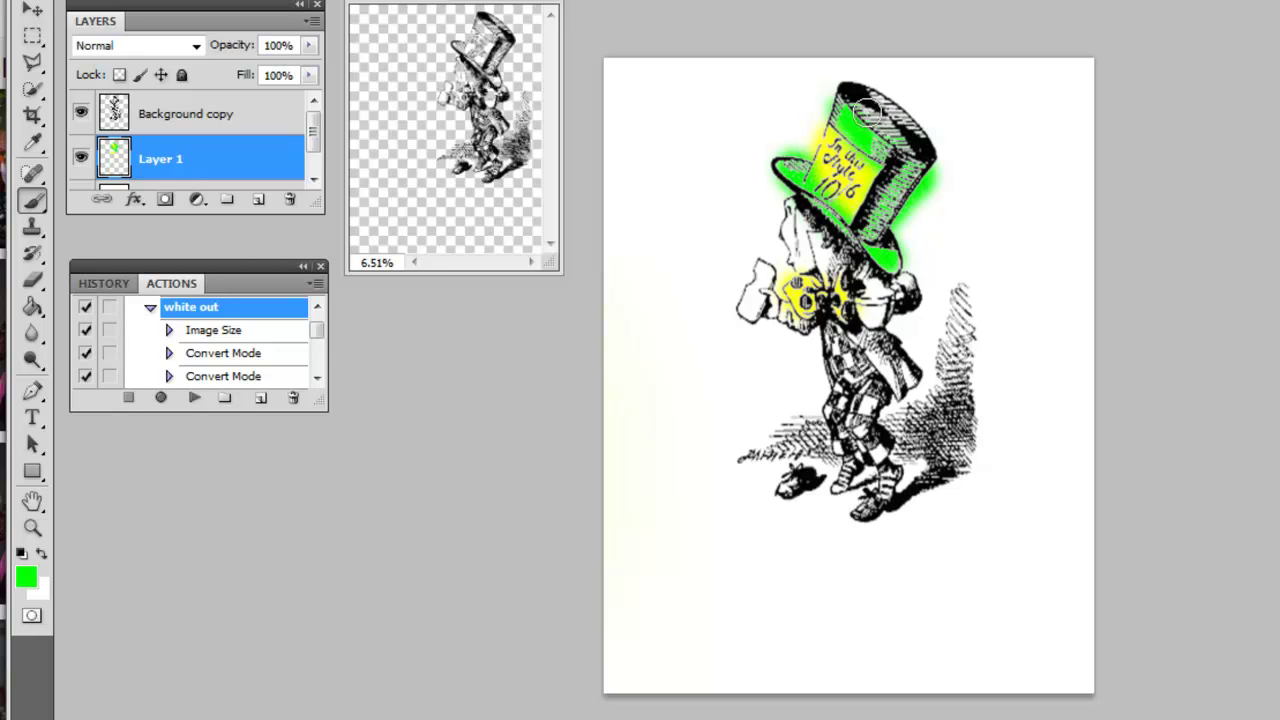
mouse_move(867, 111)
mouse_down()
mouse_move(906, 129)
mouse_move(852, 96)
mouse_move(901, 141)
mouse_up()
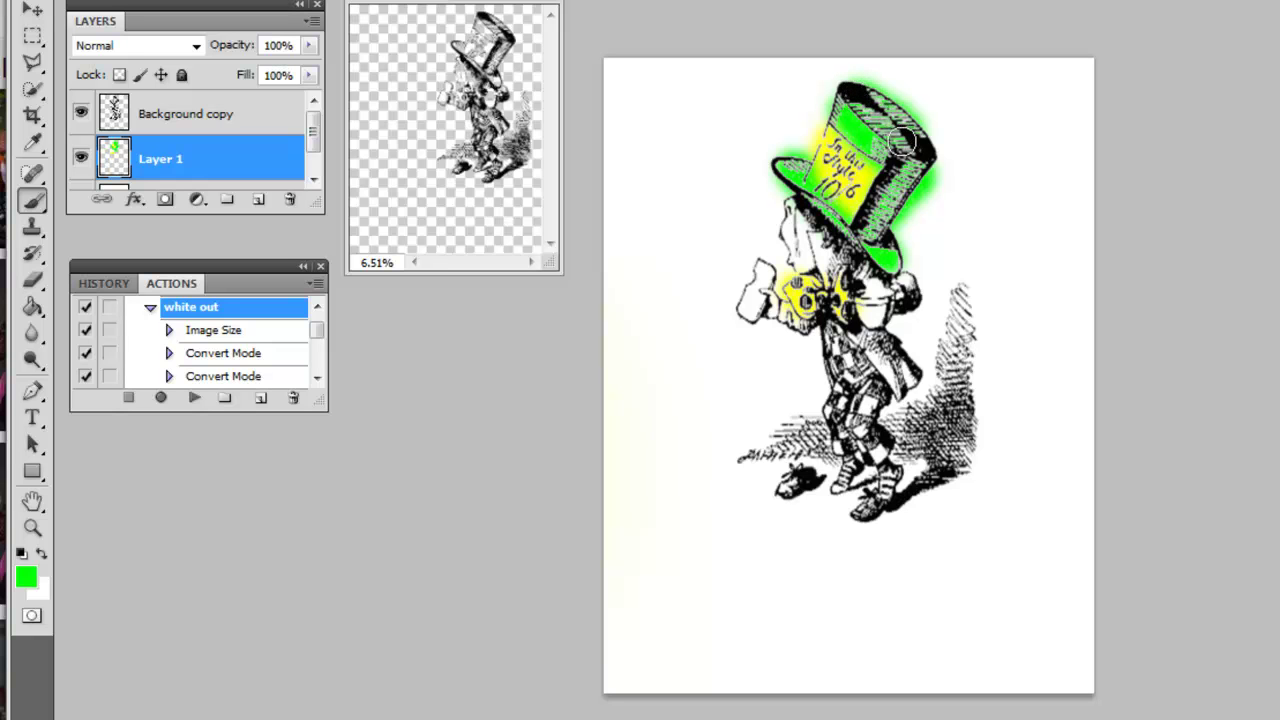